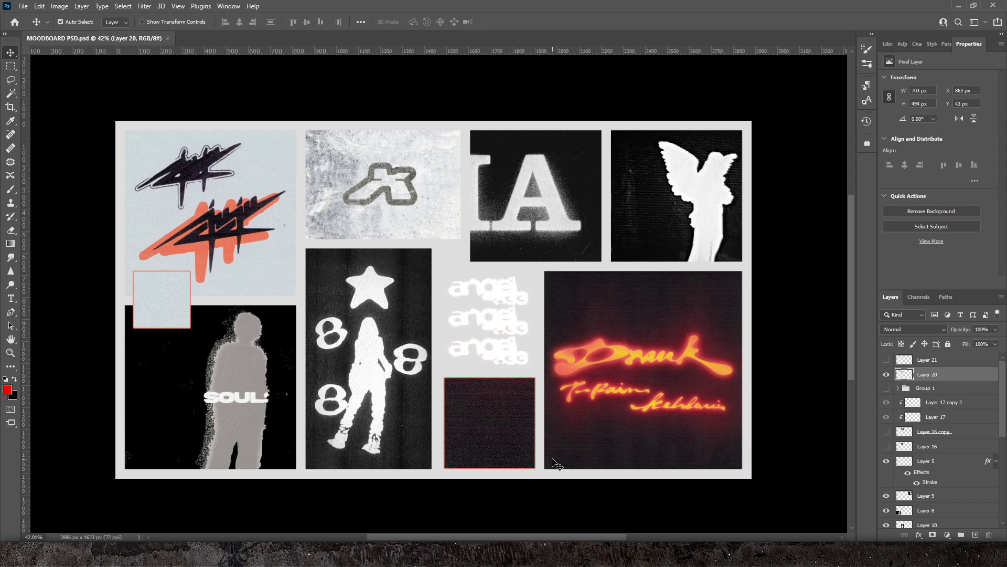
scroll(485, 460, up, 3)
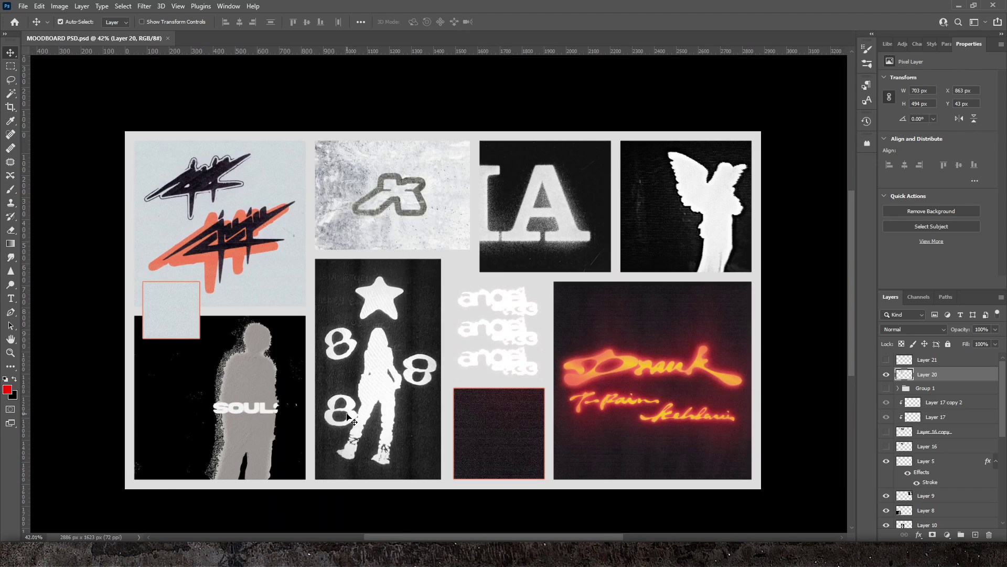
scroll(532, 328, up, 1)
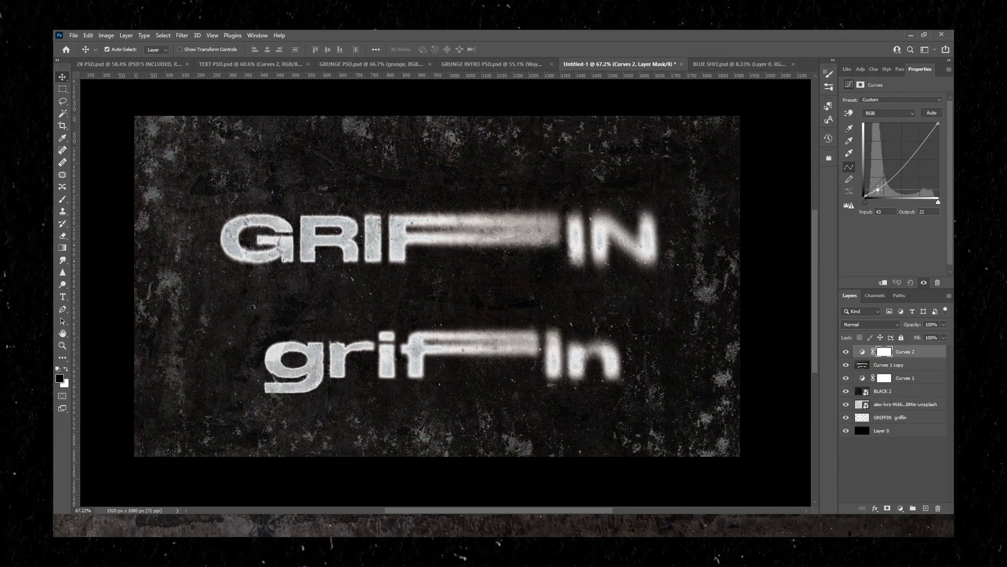
click(929, 135)
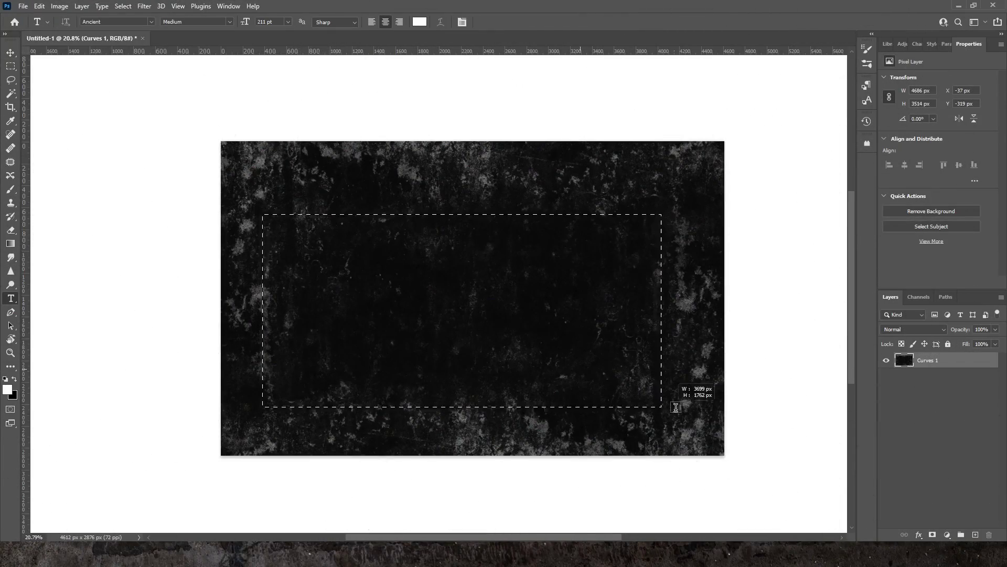
Add a text box across the middle of the grunge background reading TUTORIAL and set its font to Akira Expanded.
drag(676, 407, 687, 418)
text(TUTORIAL)
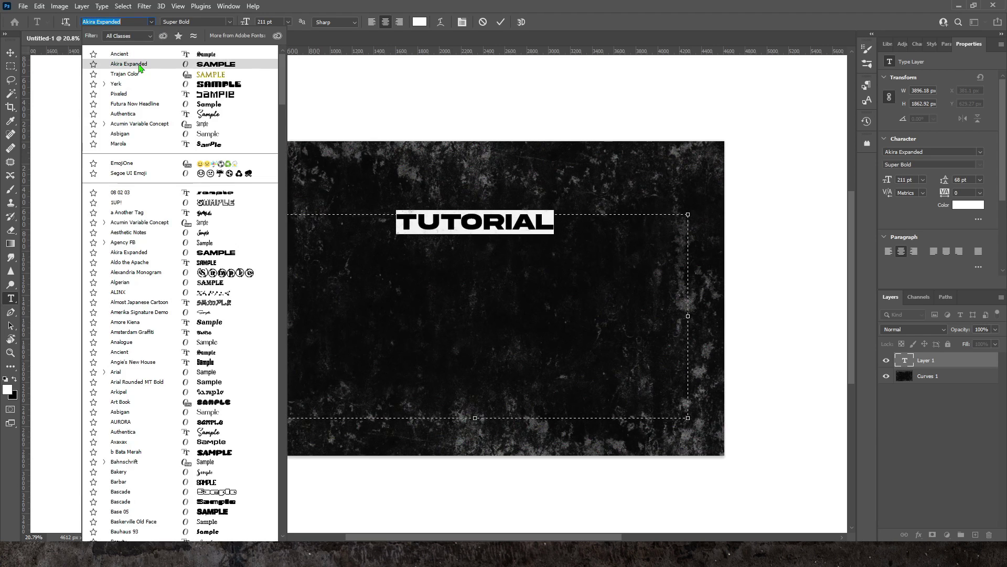
click(126, 63)
Enlarge the TUTORIAL text and move it down to the centre of the background.
drag(246, 21, 310, 21)
click(10, 52)
drag(540, 220, 540, 282)
Rasterize the TUTORIAL text layer and open it in the Liquify filter.
right_click(981, 362)
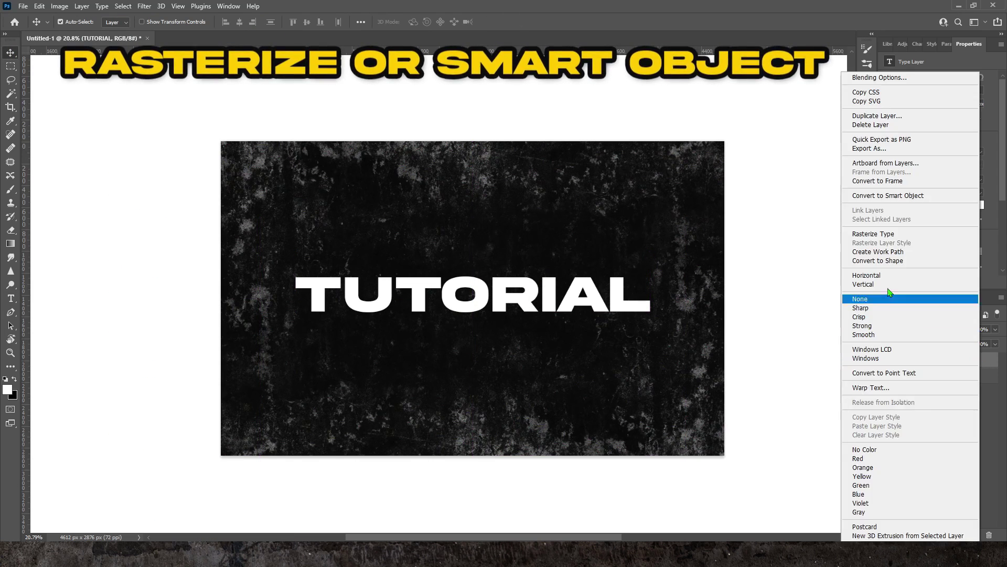
click(909, 237)
click(146, 7)
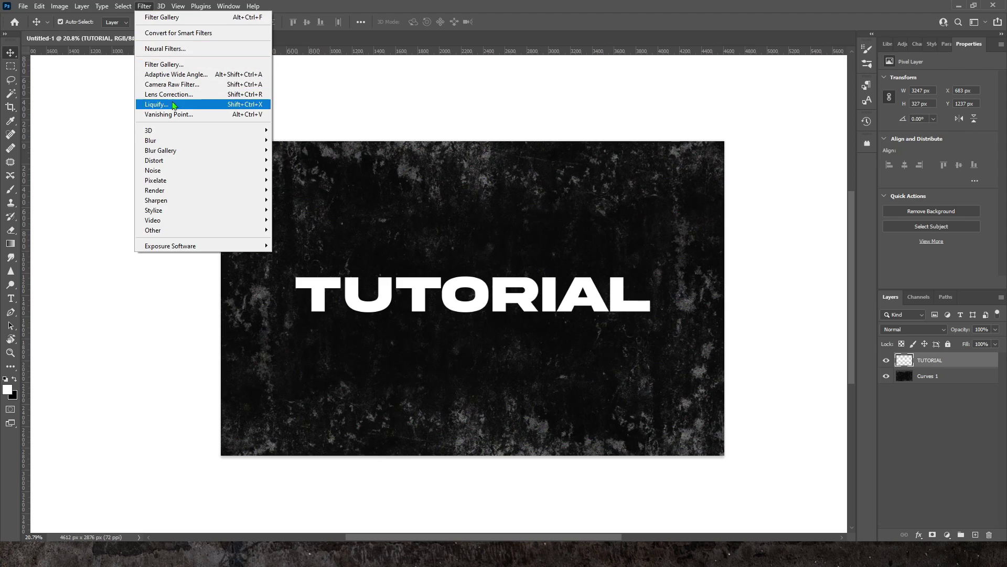
click(173, 105)
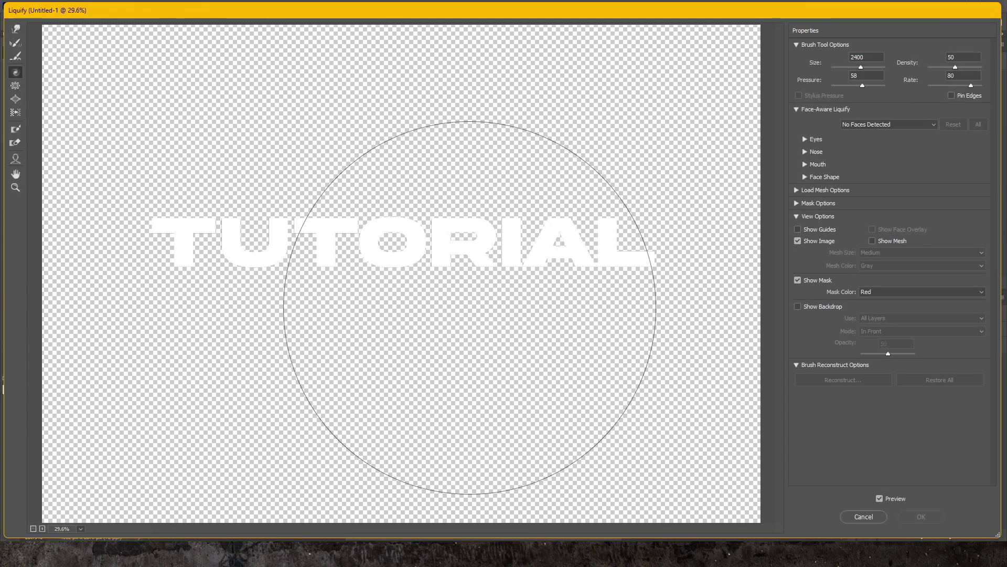
Warp the middle letters of TUTORIAL sideways with the Forward Warp tool using a brush size of 1100.
click(442, 266)
key(ctrl+z)
key(bracketleft)
key(bracketleft)
key(bracketleft)
mouse_move(435, 252)
mouse_down()
mouse_move(400, 241)
mouse_move(455, 247)
mouse_up()
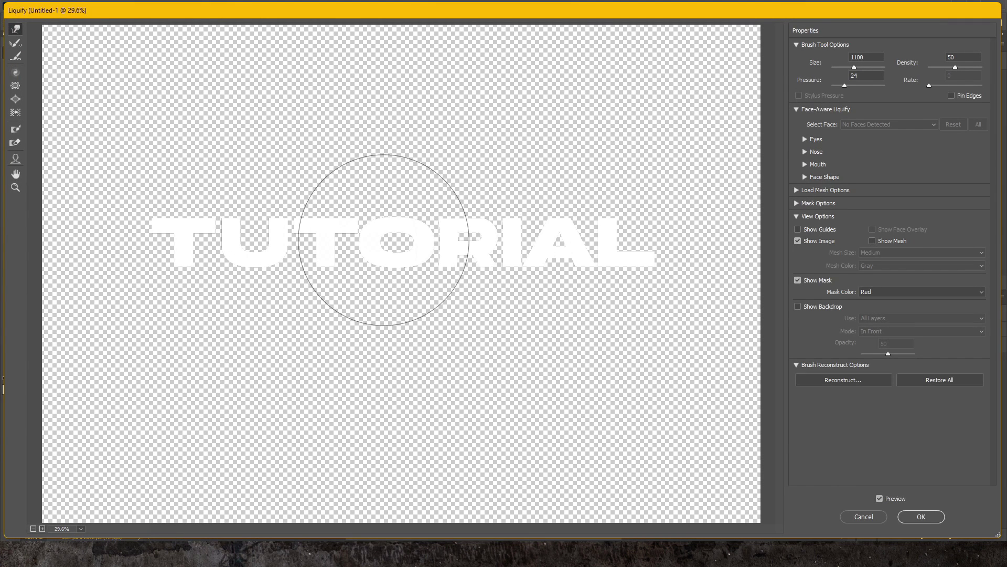
drag(393, 240, 276, 242)
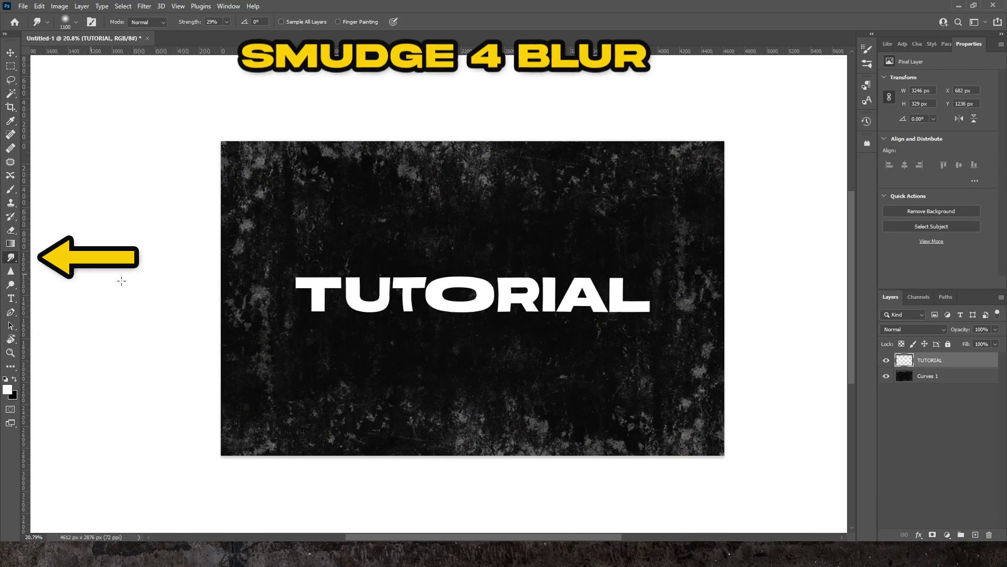
Smudge the outer and middle letters of TUTORIAL at 9% strength to soften and blur them.
click(227, 22)
drag(226, 33, 221, 34)
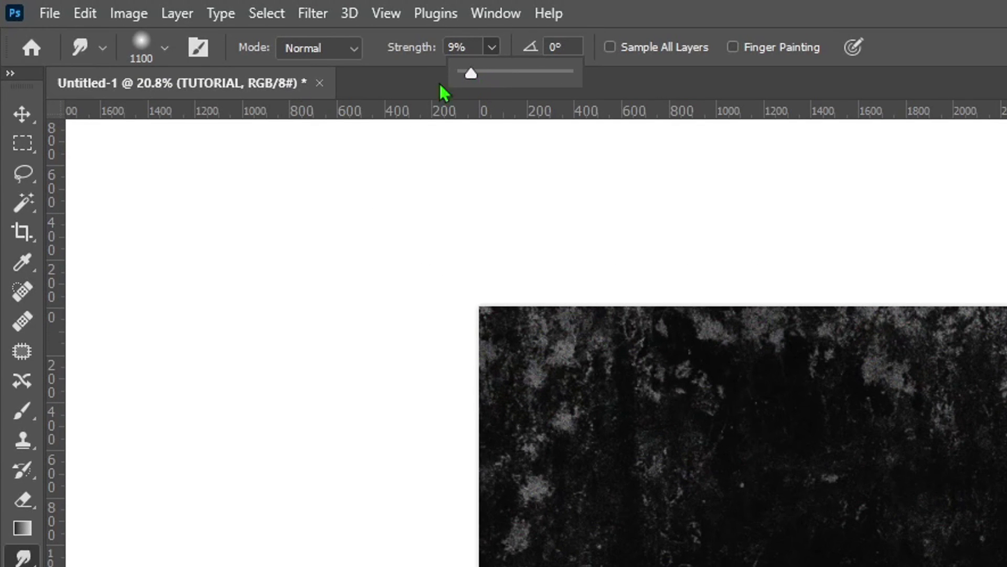
click(167, 51)
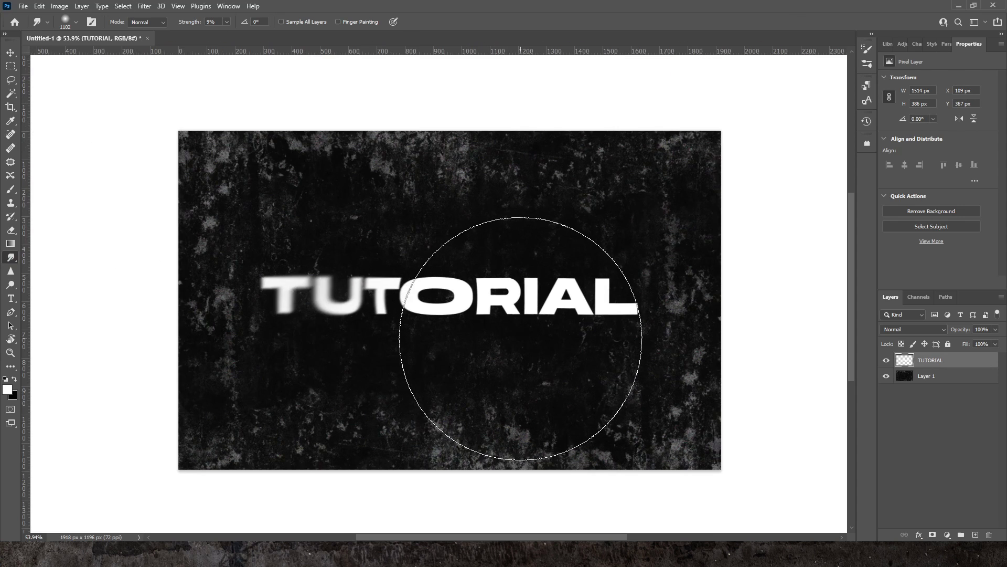
drag(632, 336, 681, 313)
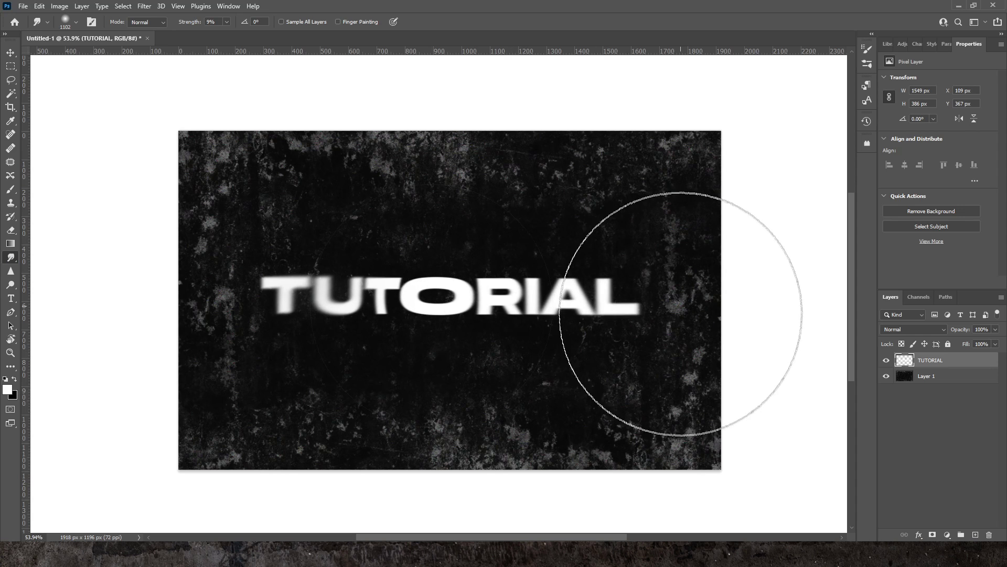
drag(470, 268, 482, 293)
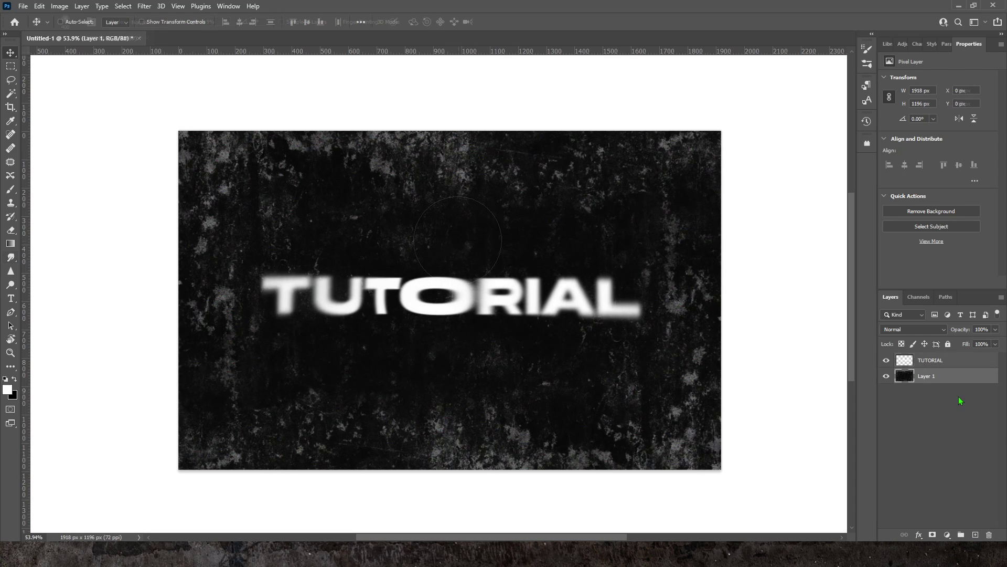
Clip a duplicate of the grunge background layer to the TUTORIAL text and set its blend mode to Vivid Light.
key(ctrl+j)
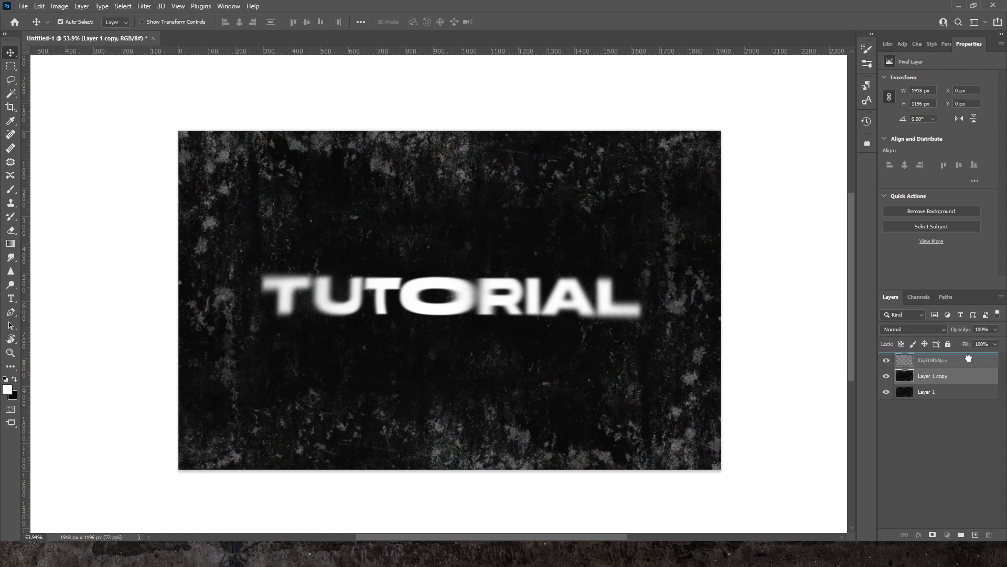
drag(969, 358, 968, 360)
right_click(967, 360)
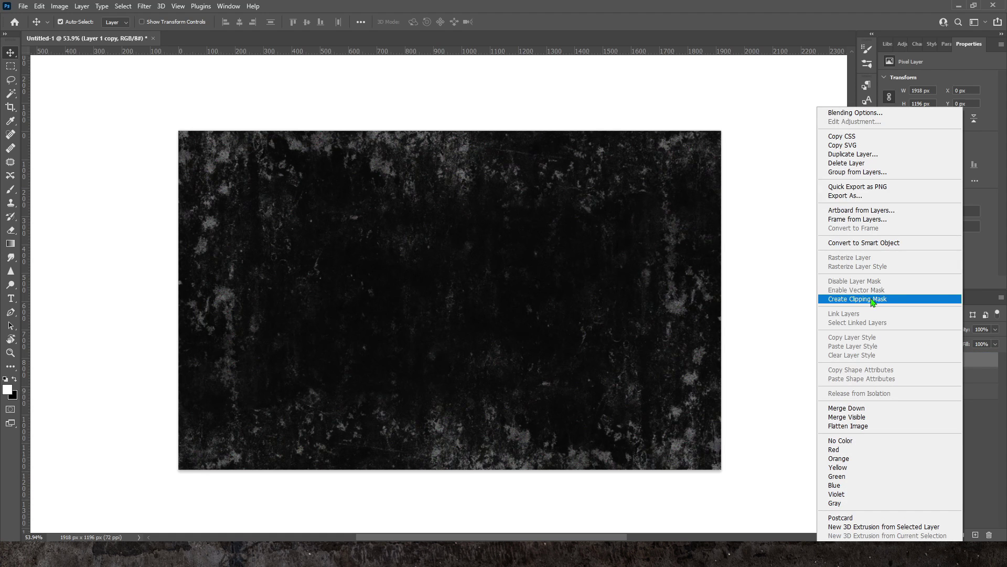
click(873, 299)
click(913, 329)
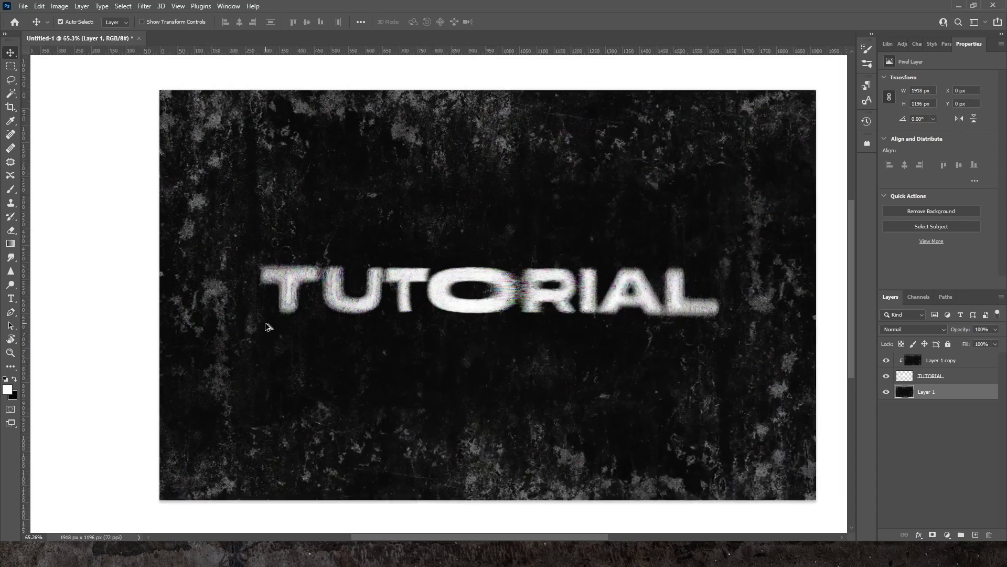
scroll(267, 326, up, 7)
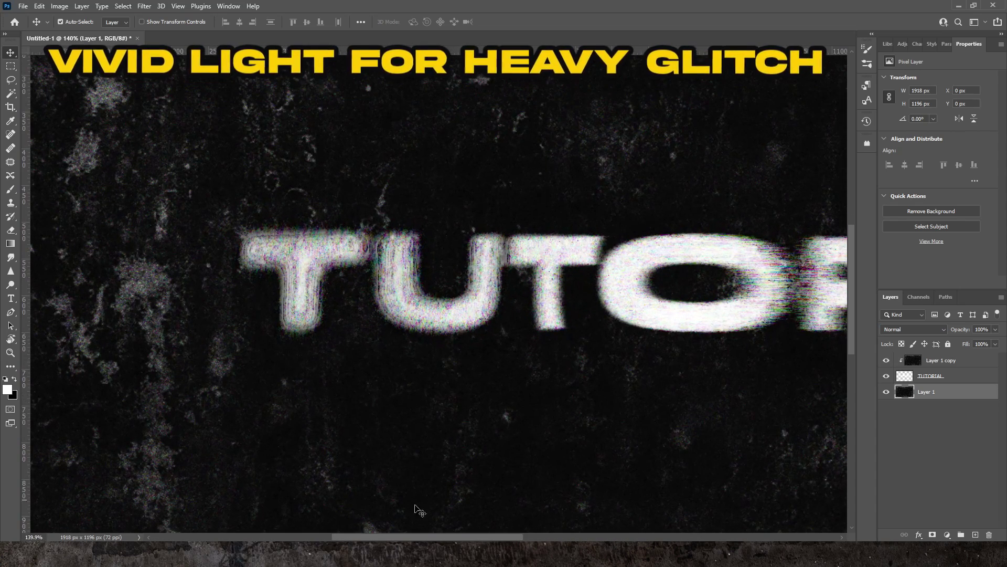
drag(430, 536, 475, 528)
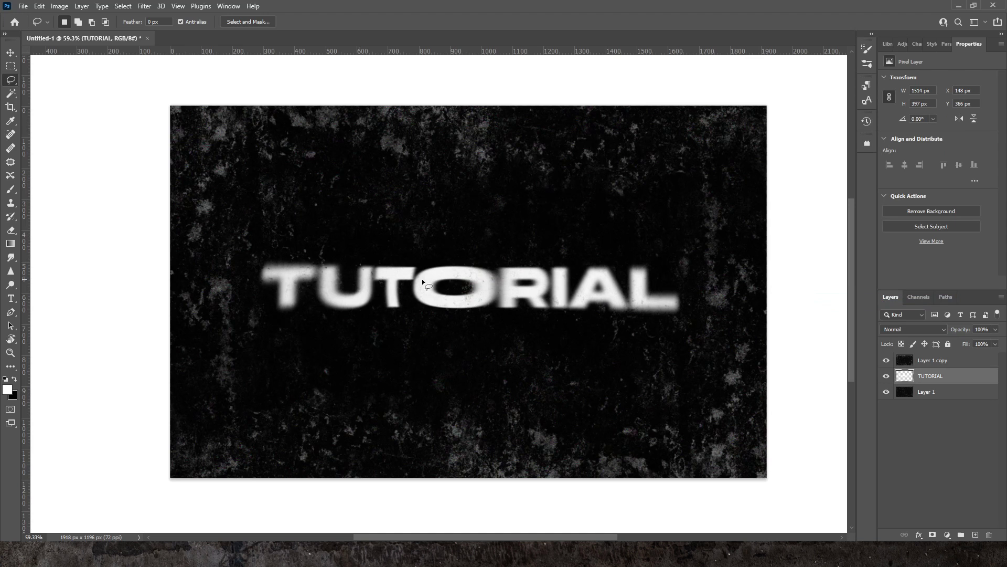
Lasso the areas around the first letters and beneath RIAL on the TUTORIAL layer and copy them to a new layer.
drag(290, 314, 313, 318)
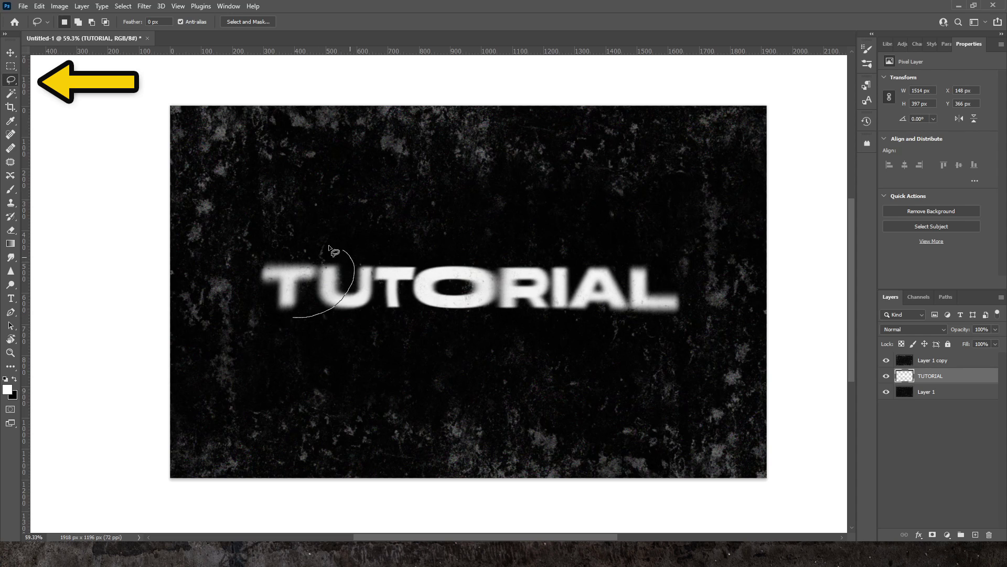
drag(255, 314, 289, 321)
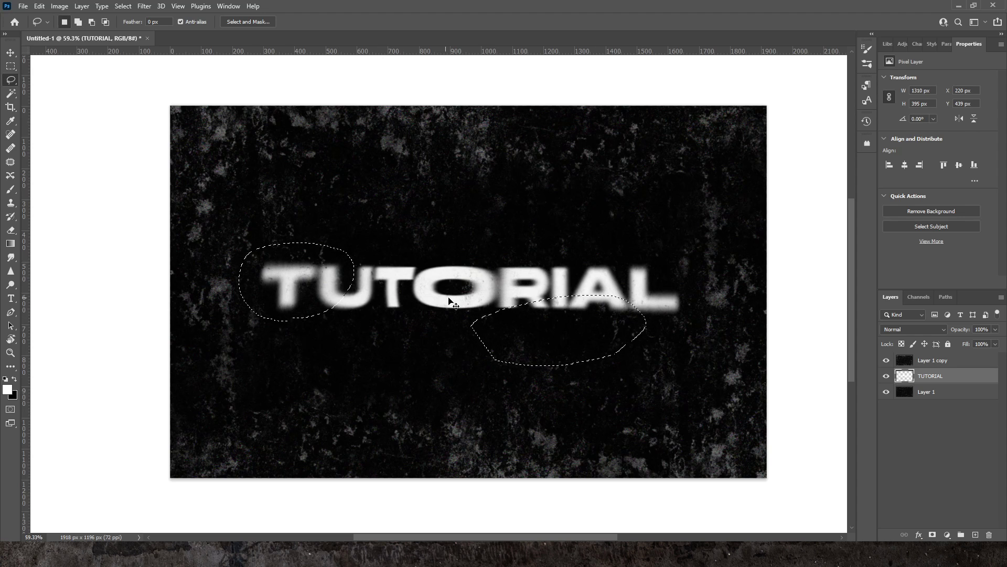
key(ctrl+j)
key(b)
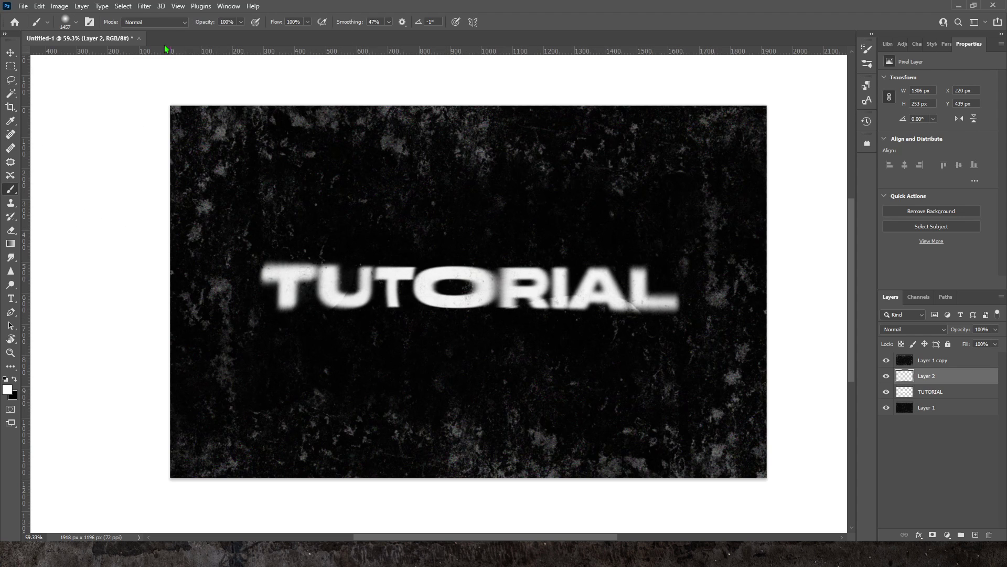
Apply a Gaussian Blur with a radius of 33.2 pixels to the copied letter areas.
click(144, 5)
mouse_move(210, 140)
click(308, 180)
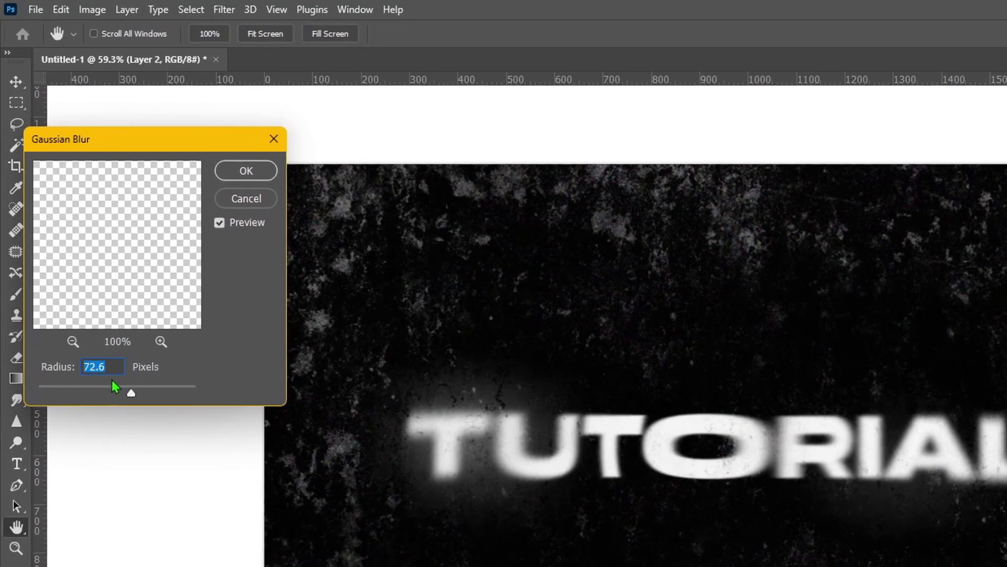
drag(115, 387, 117, 413)
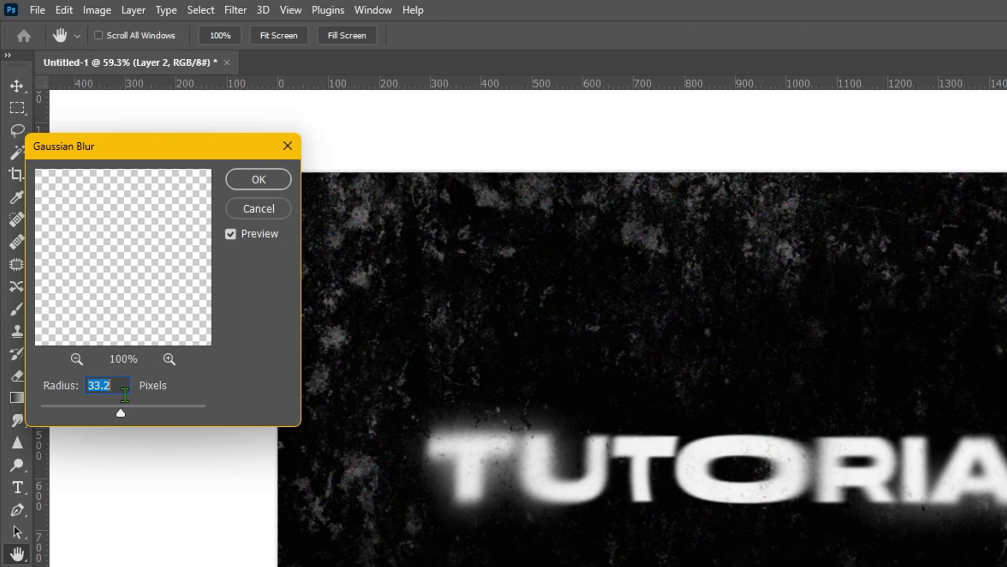
click(253, 181)
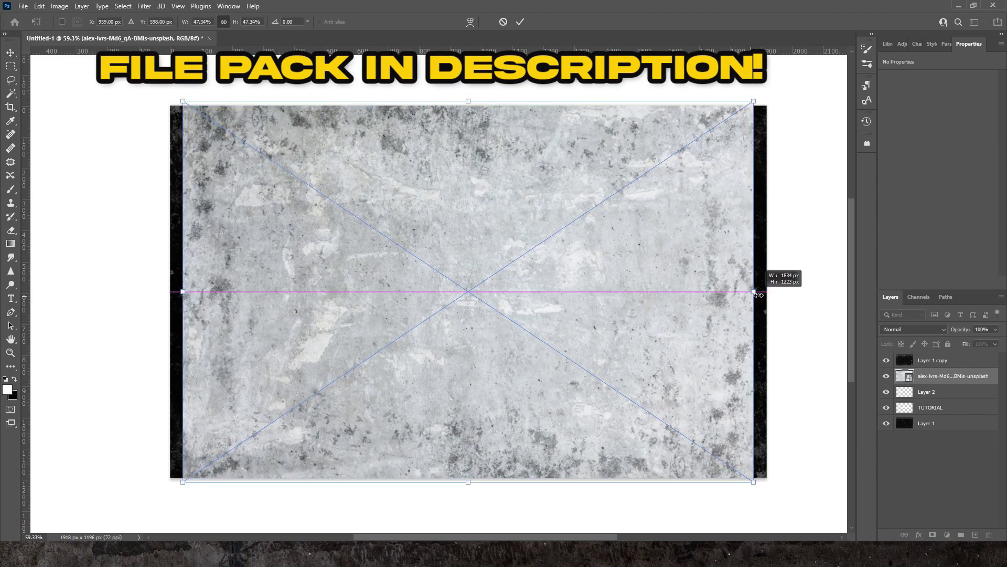
Scale the placed concrete texture to the full canvas width and hide Layer 1 copy.
drag(766, 287, 769, 289)
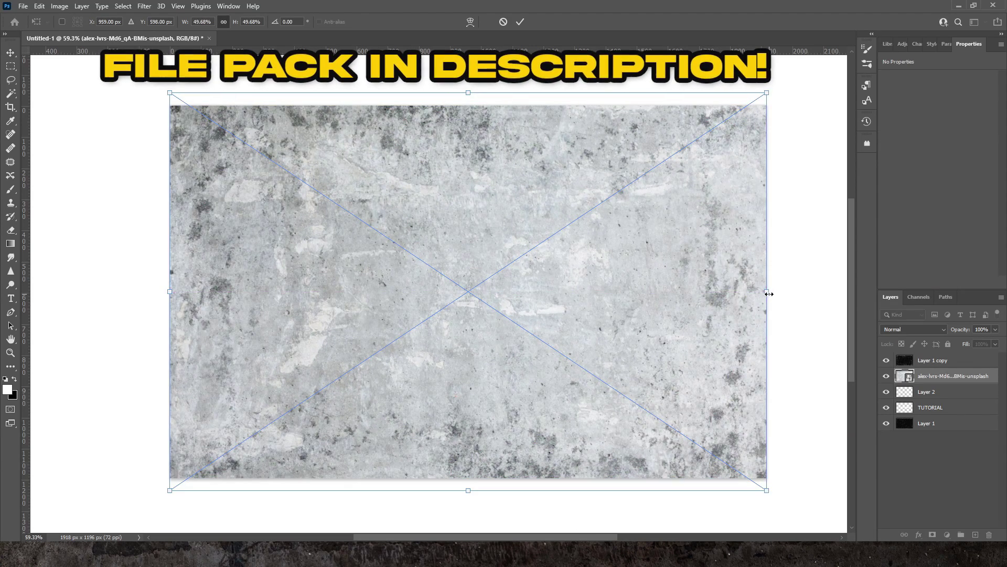
key(Return)
click(886, 360)
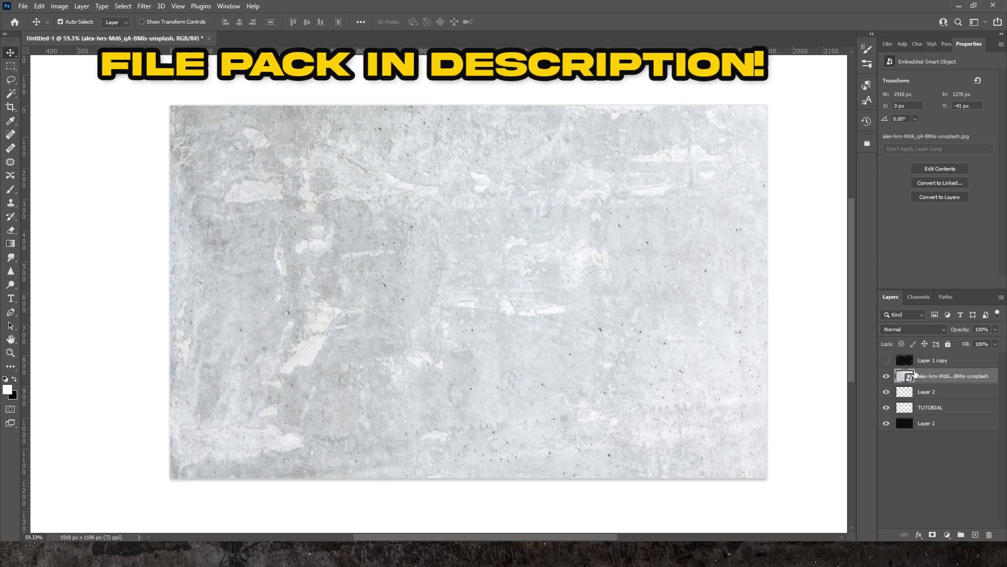
Rasterize the concrete texture layer and set its blend mode to Overlay.
right_click(933, 375)
click(895, 322)
click(914, 329)
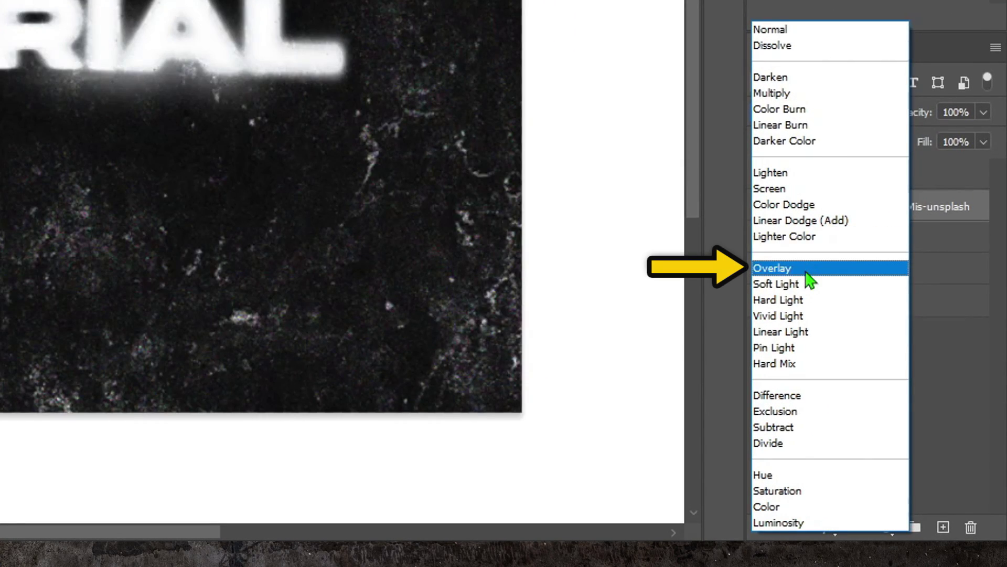
click(807, 269)
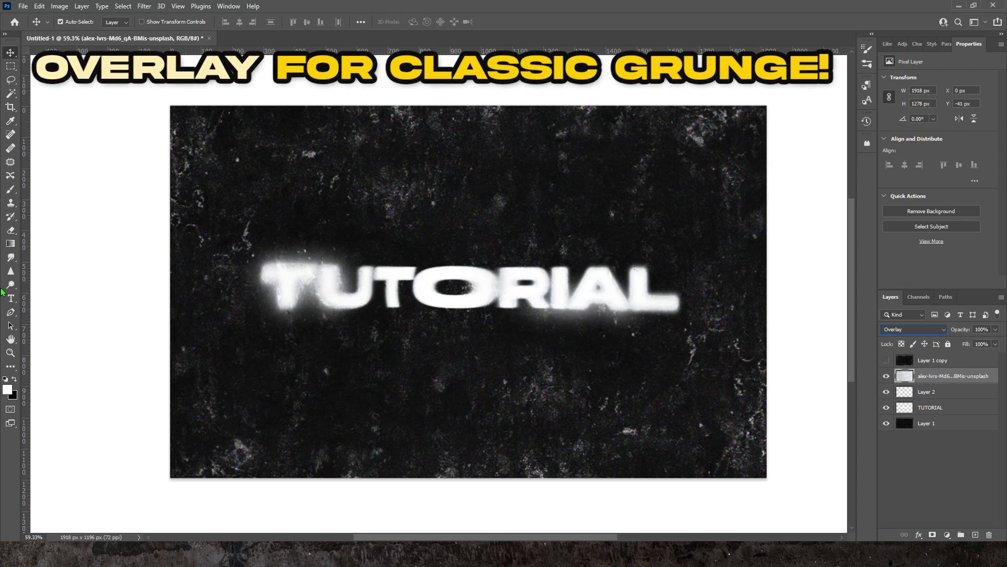
click(914, 329)
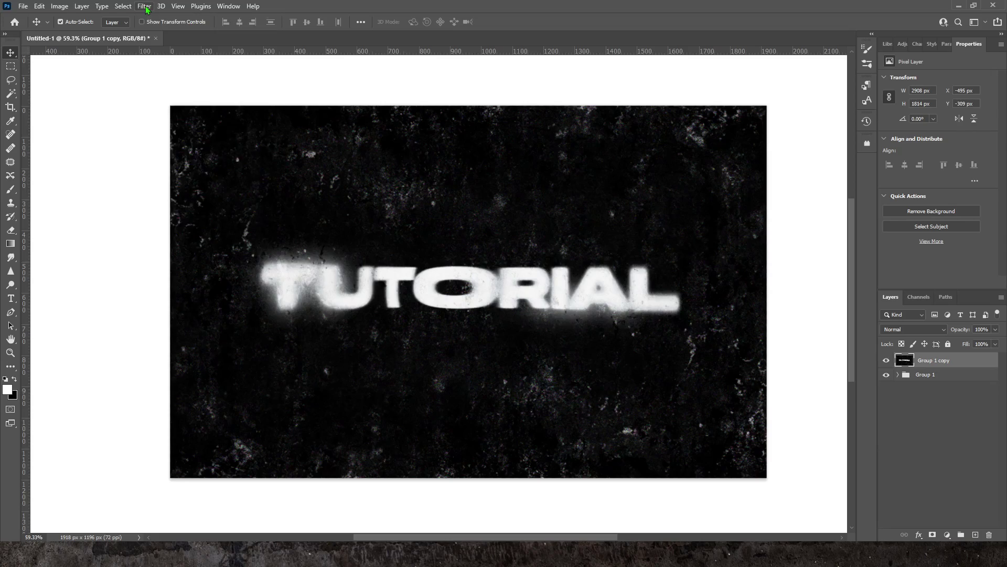
Apply the Grain texture filter to the merged Group 1 copy with contrast 46 and reduced intensity.
click(145, 7)
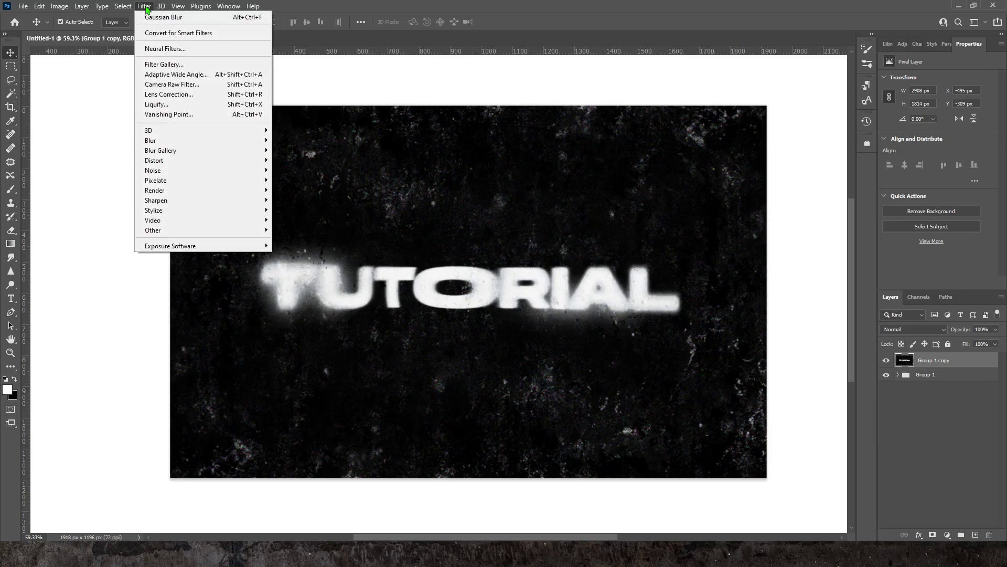
click(163, 64)
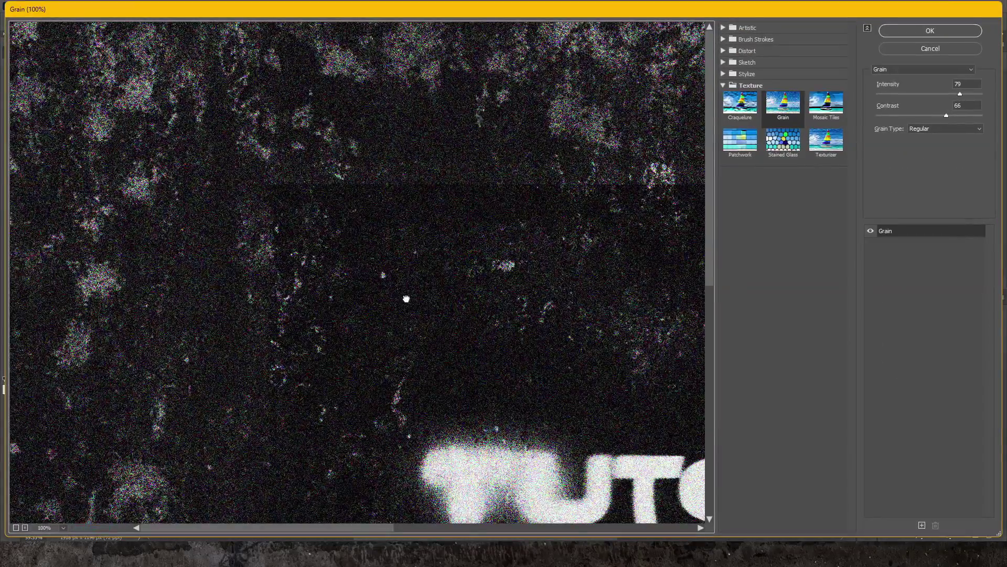
drag(406, 299, 292, 184)
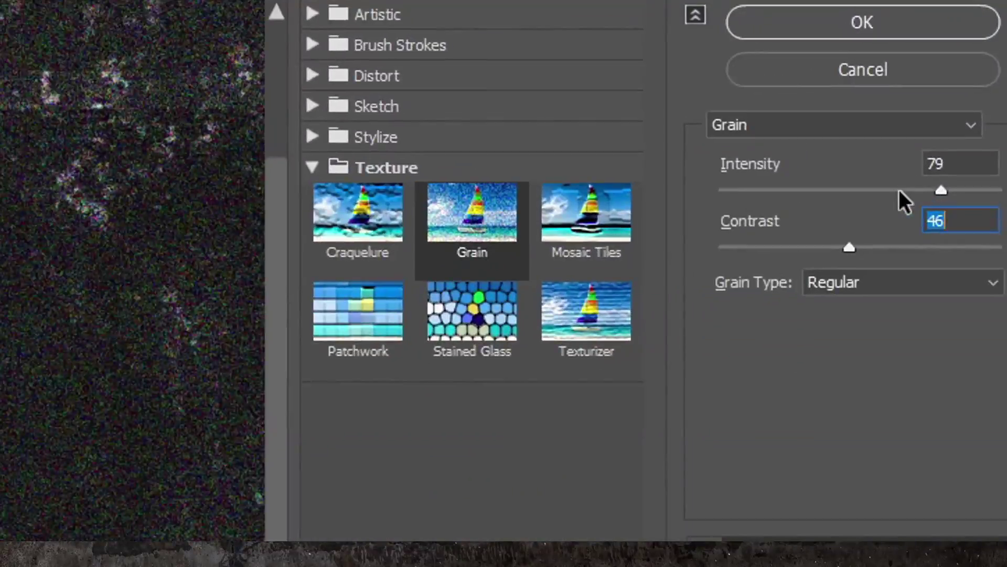
drag(910, 169, 835, 197)
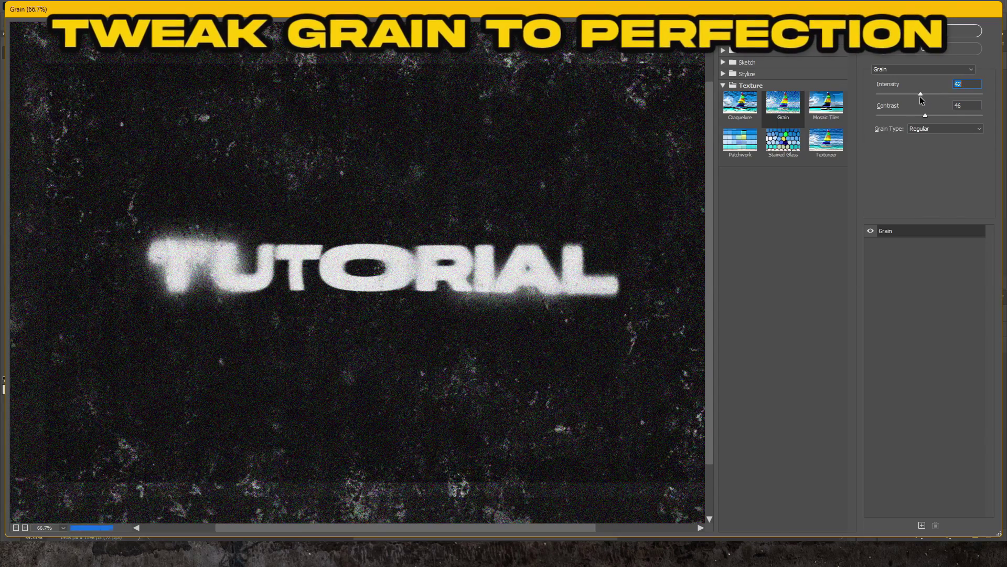
drag(920, 97, 903, 97)
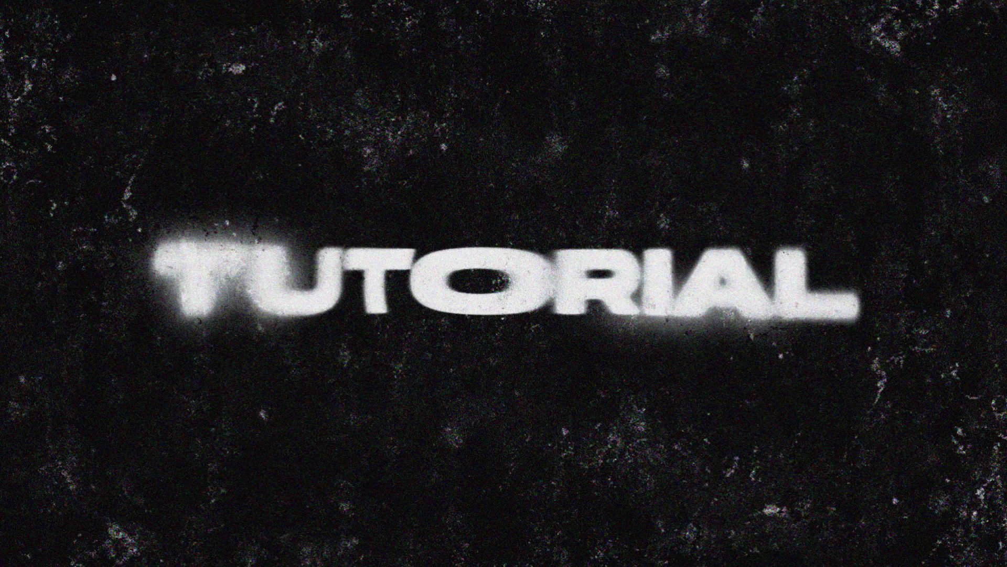
Add the white text "grunge" in a text box about 1655 by 731 px over the dark textured background.
drag(208, 204, 707, 421)
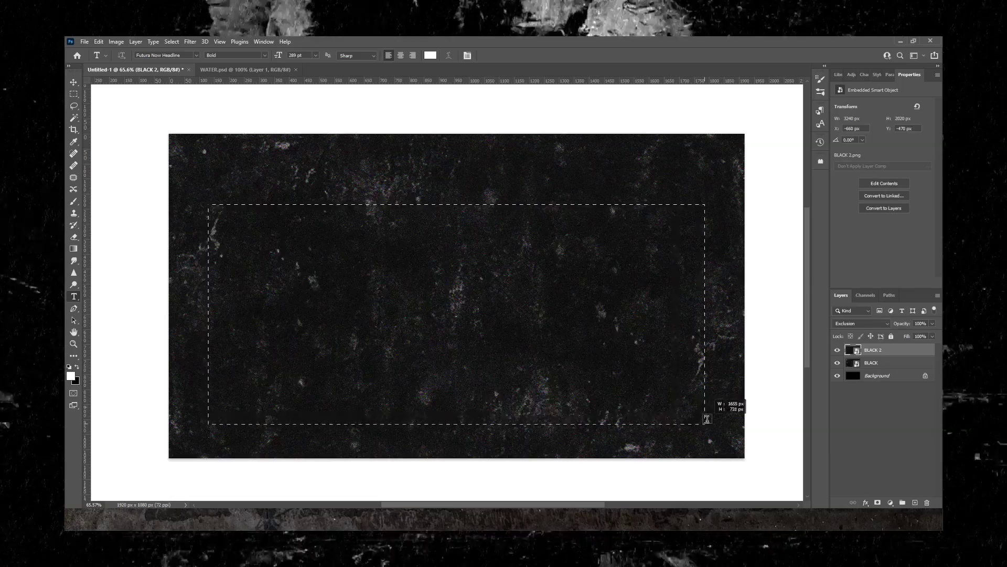
text(grunge)
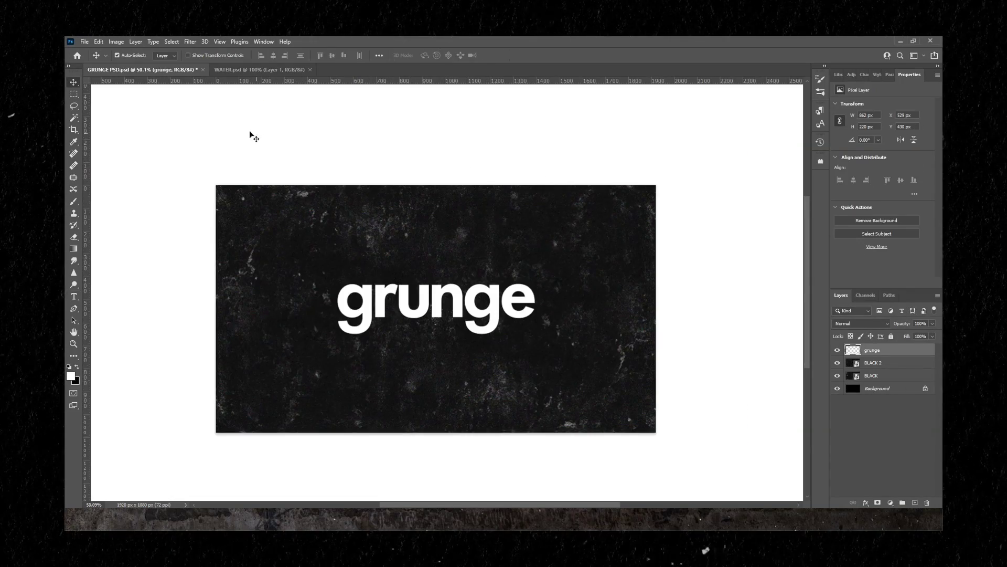
Displace the grunge text layer with a vertical scale of 30, stretched to fit, using GRUNGE PSD.psd as the displacement map.
click(191, 42)
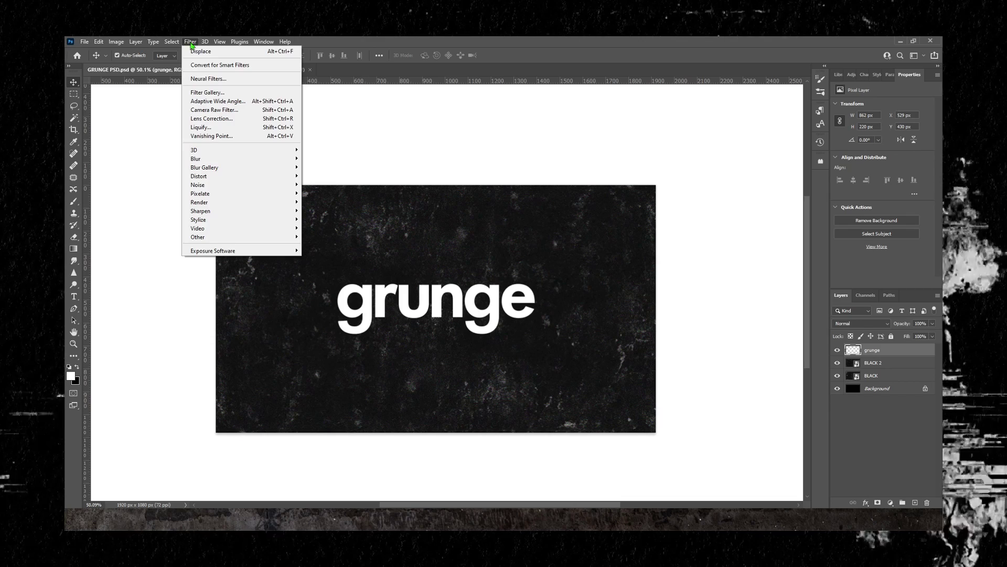
click(191, 43)
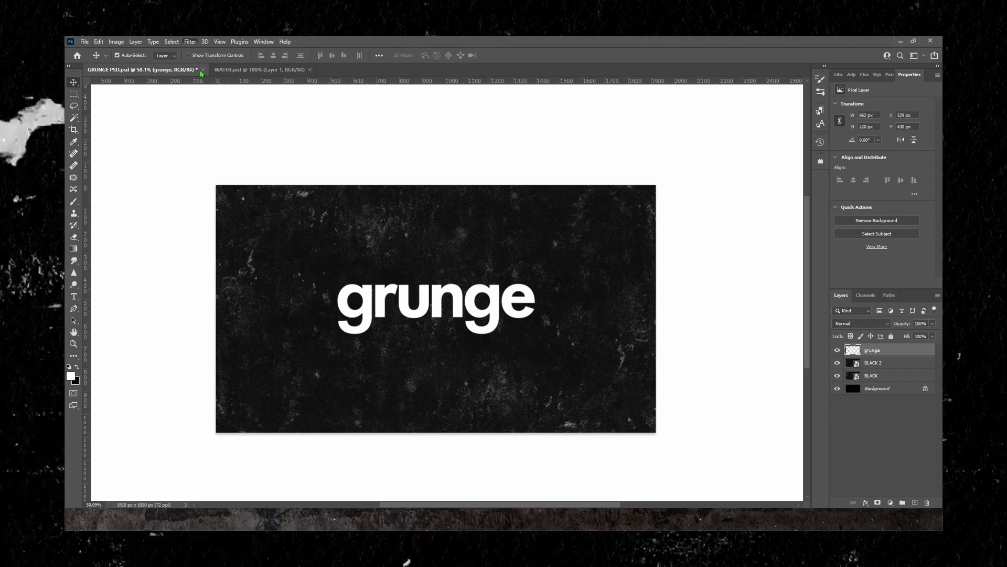
click(190, 41)
mouse_move(235, 180)
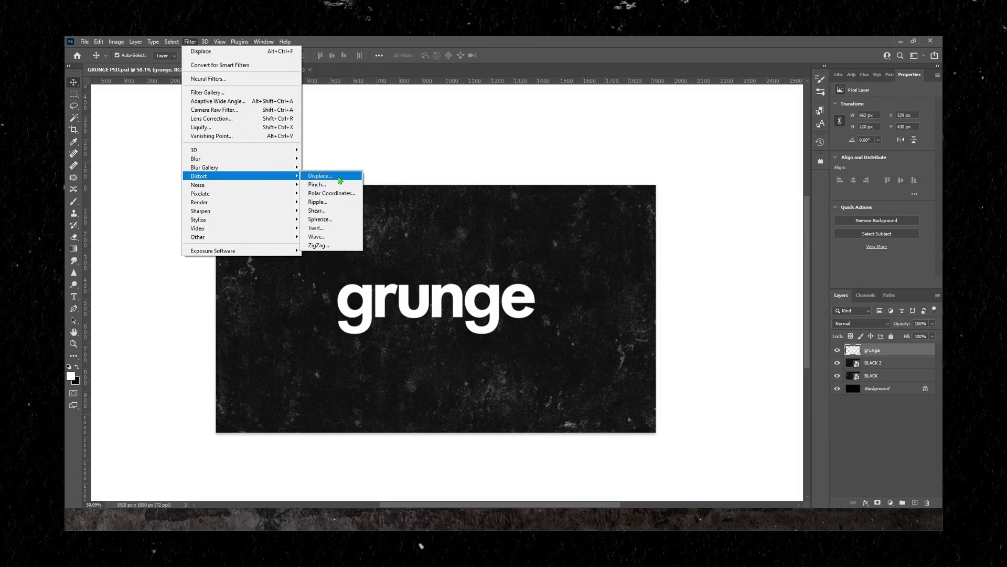
click(320, 175)
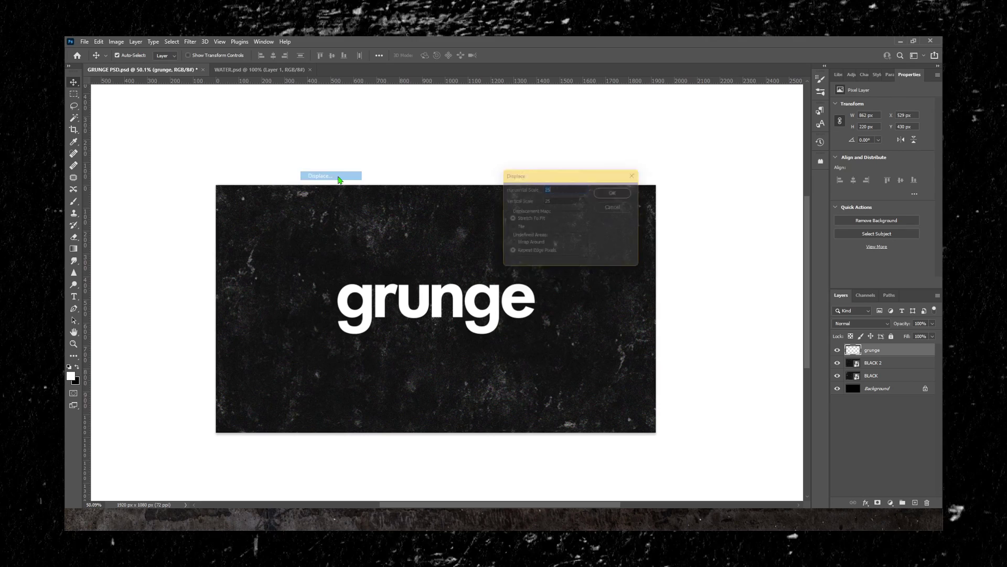
click(546, 200)
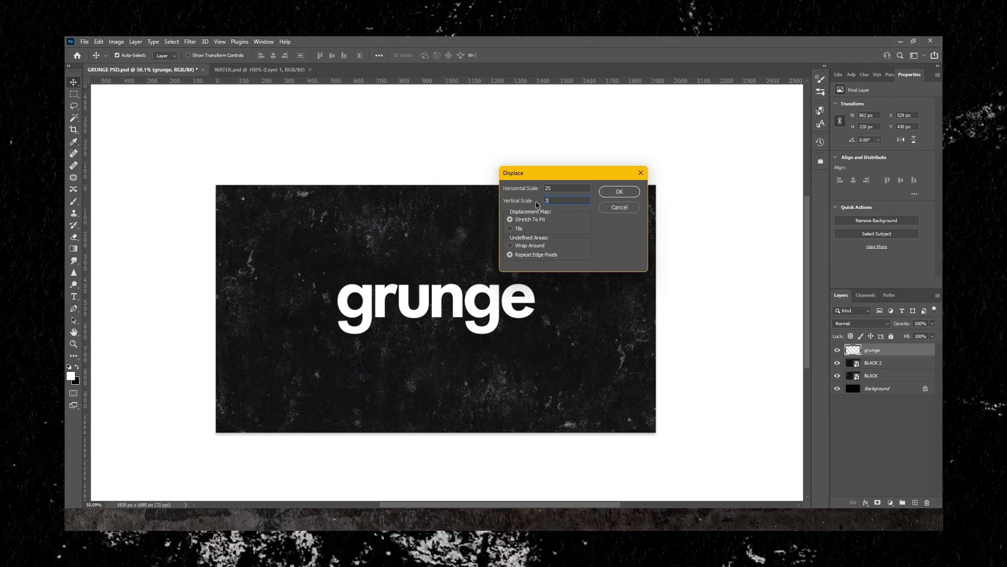
click(558, 189)
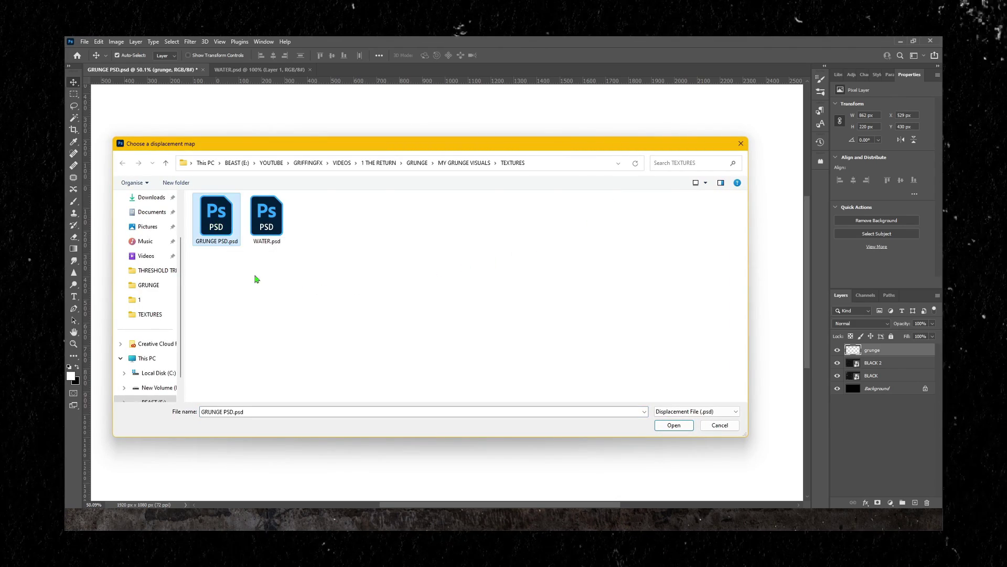
click(674, 425)
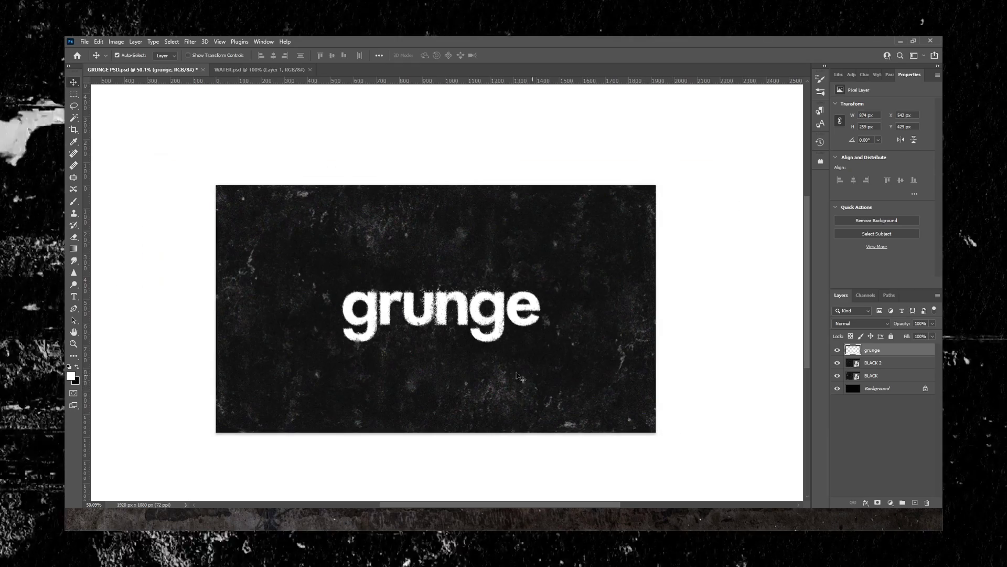
Apply Displace to the "Way 2 ez grunge effect" smart object using GRUNGE PSD.psd, with file data embedded.
scroll(436, 321, up, 8)
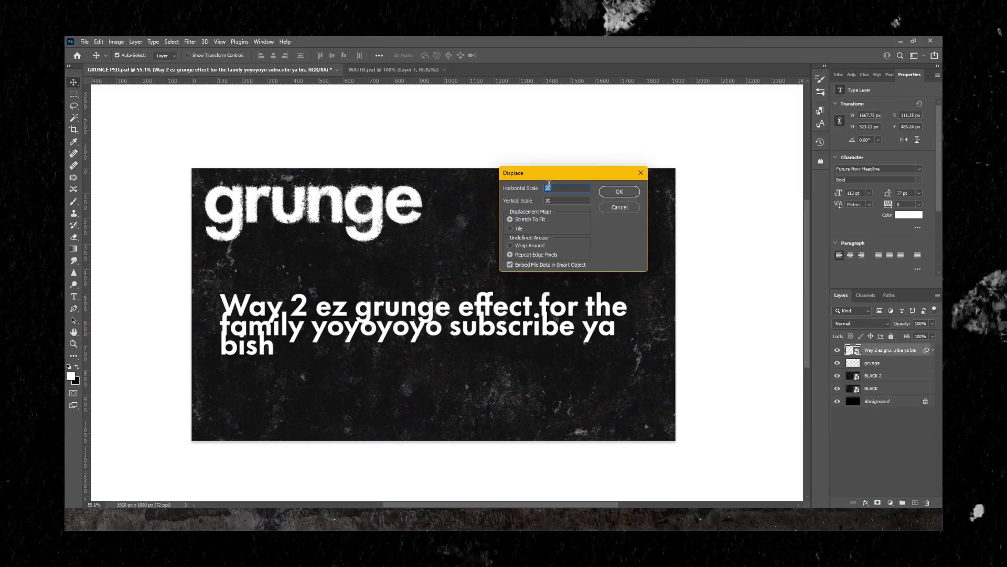
click(621, 192)
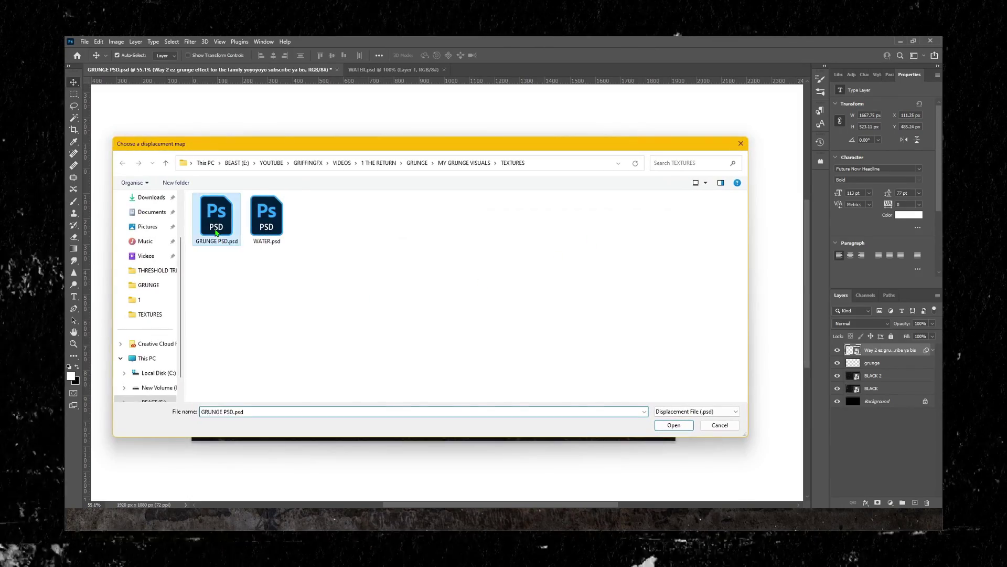
double_click(216, 233)
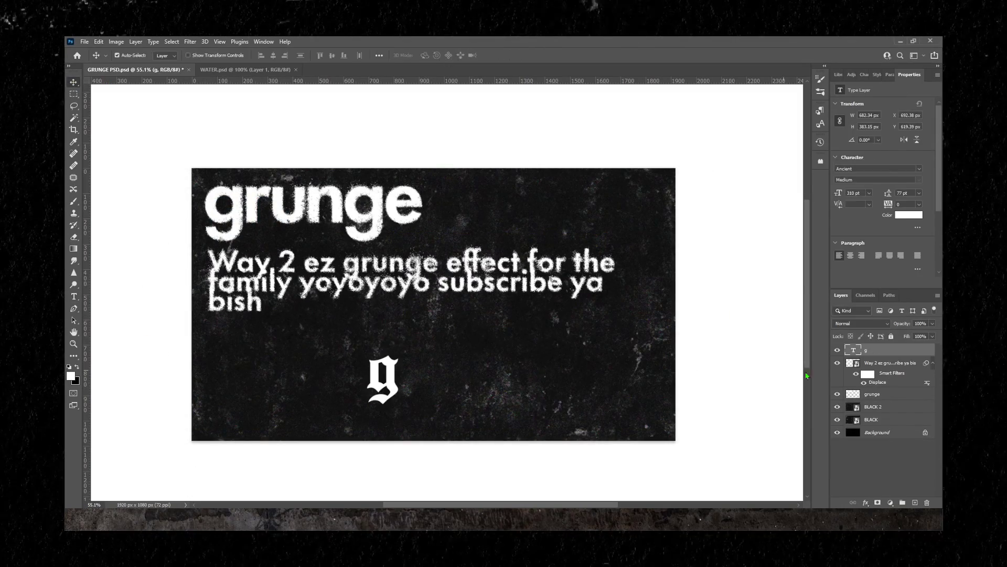
Rasterize the blackletter g, reposition it below the end of the sentence, and soften its upper parts.
right_click(889, 350)
click(802, 204)
key(ctrl+t)
key(Return)
drag(399, 355, 484, 337)
mouse_move(425, 322)
mouse_down()
mouse_move(437, 291)
mouse_move(408, 281)
mouse_up()
key(v)
Apply the Displace filter to the blackletter g layer using GRUNGE PSD.psd as the displacement map.
click(190, 42)
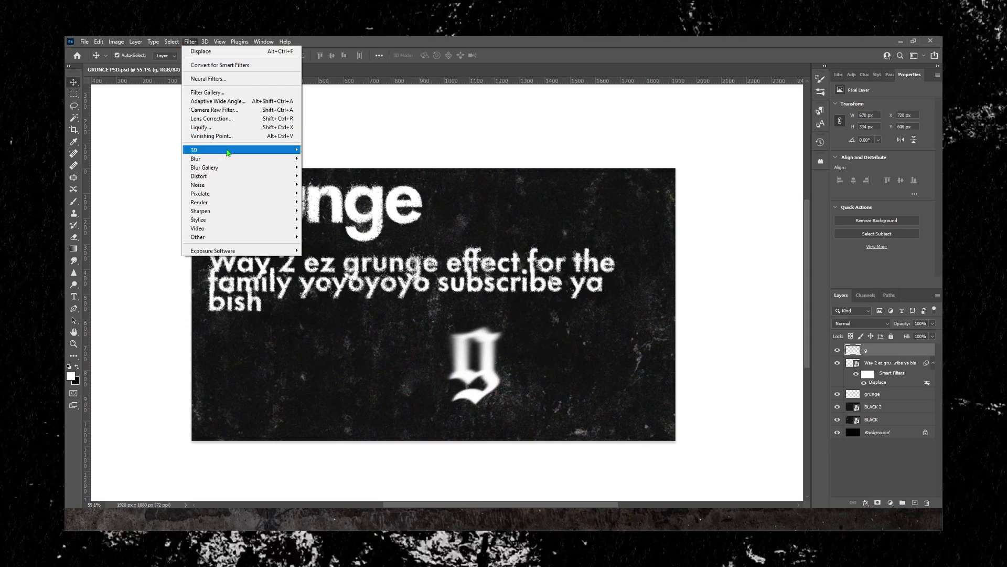
mouse_move(199, 176)
click(317, 176)
click(618, 195)
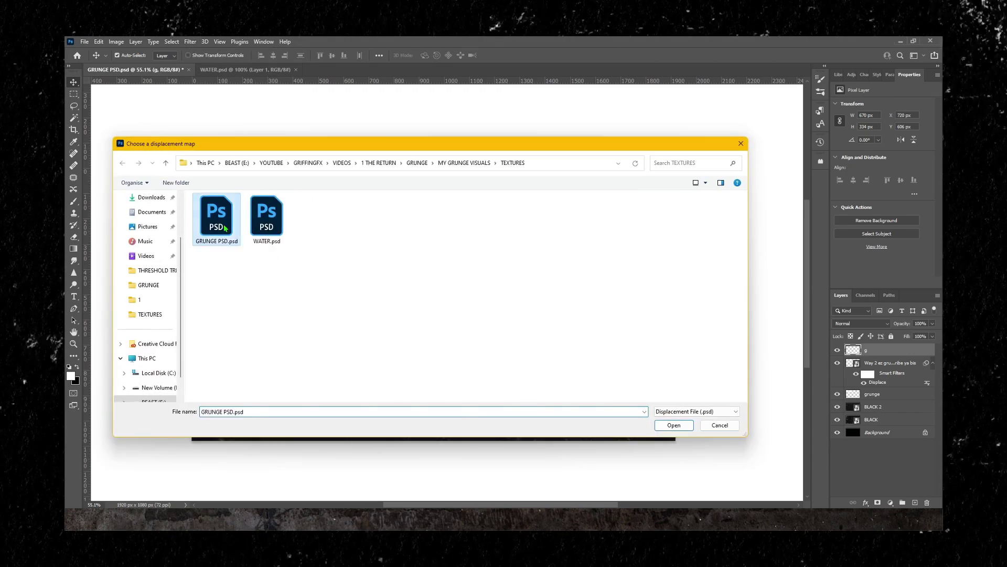
double_click(225, 228)
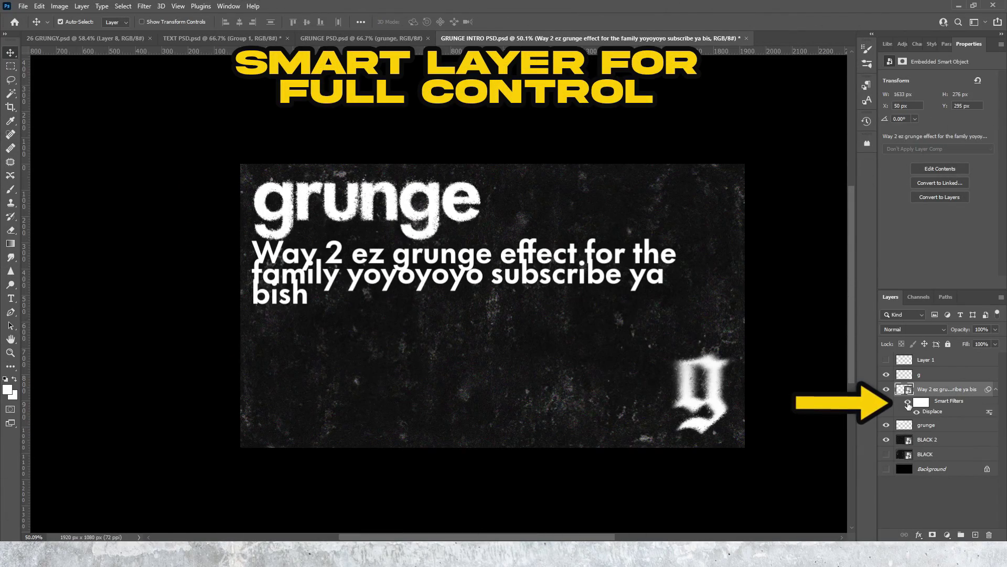
Toggle the smart filters of the sentence layer to compare it with and without the Displace effect.
click(909, 402)
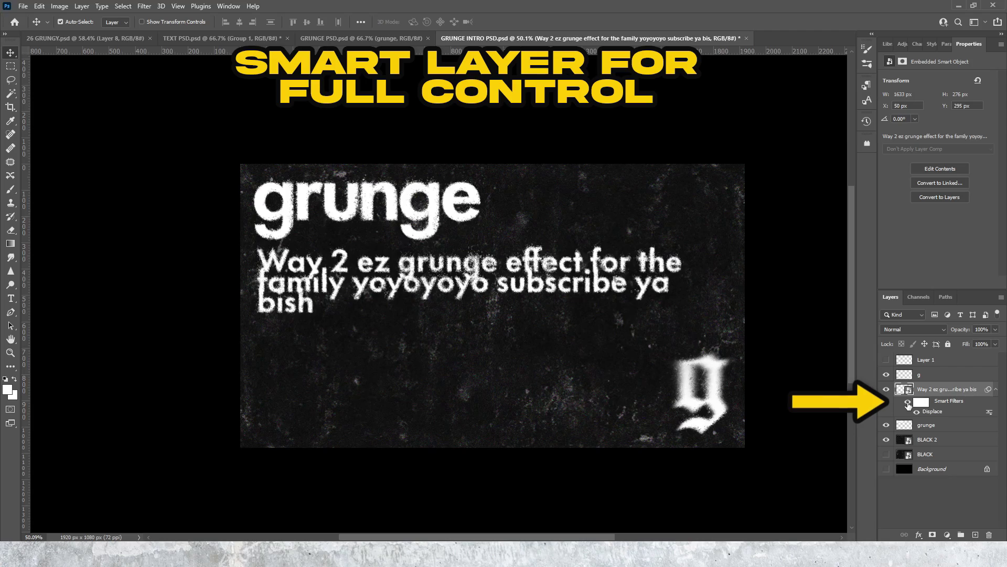
click(908, 406)
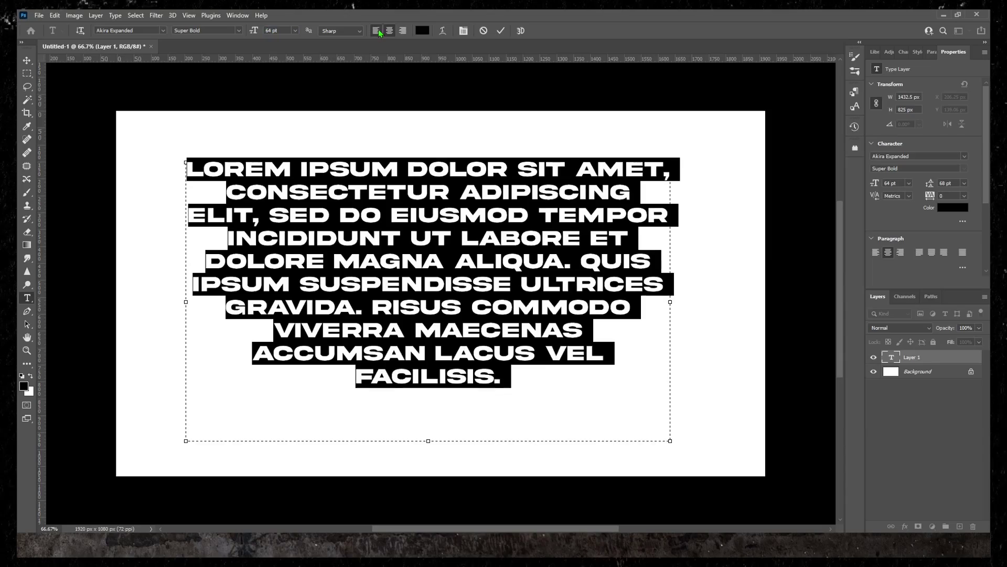
Left-align the Lorem ipsum paragraph and apply a 9.8-pixel Gaussian Blur to the copied word areas on Layer 1.
click(378, 31)
click(28, 61)
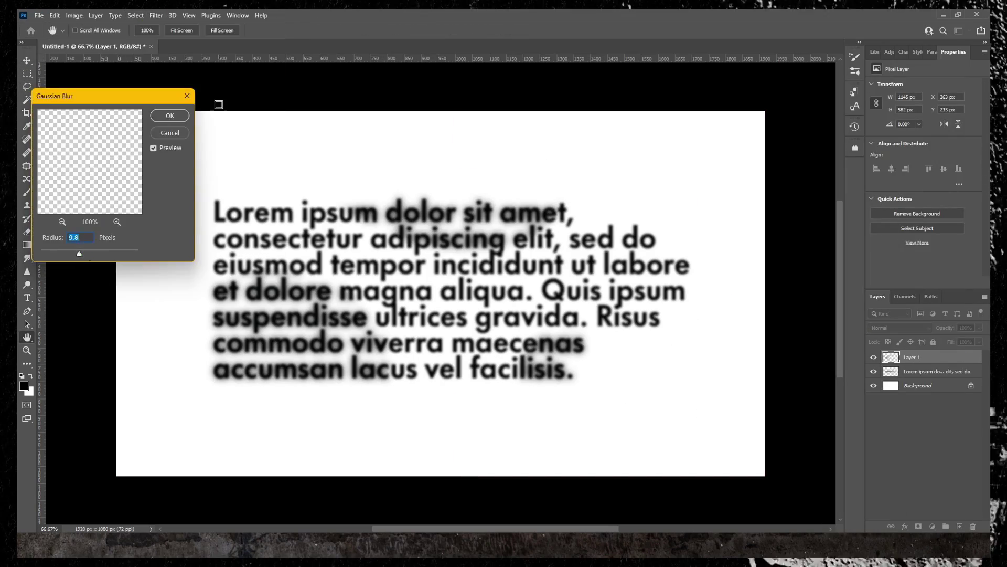
click(172, 118)
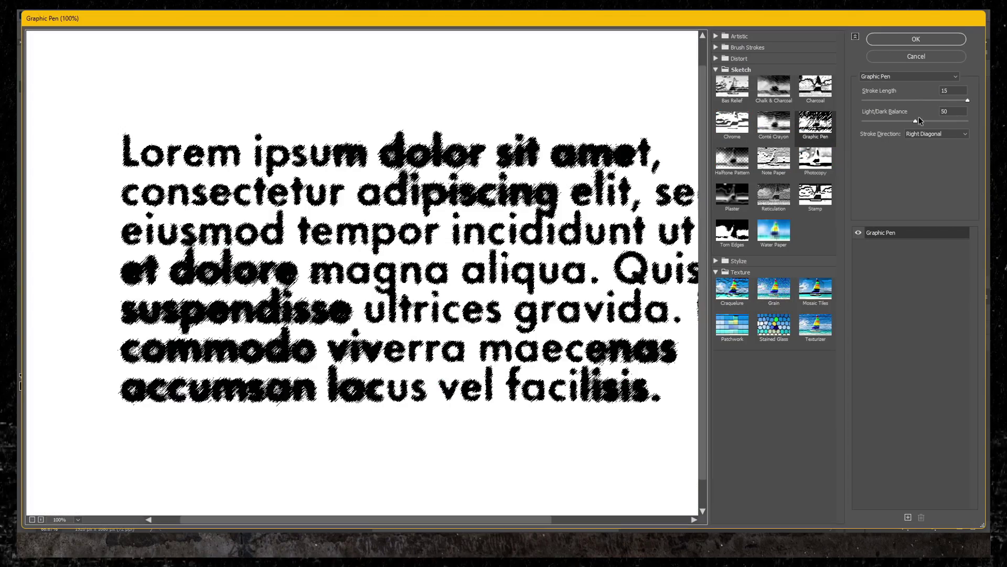
Raise the light/dark balance of the Graphic Pen filter and set the concrete texture's blend mode to Vivid Light.
drag(934, 121, 954, 123)
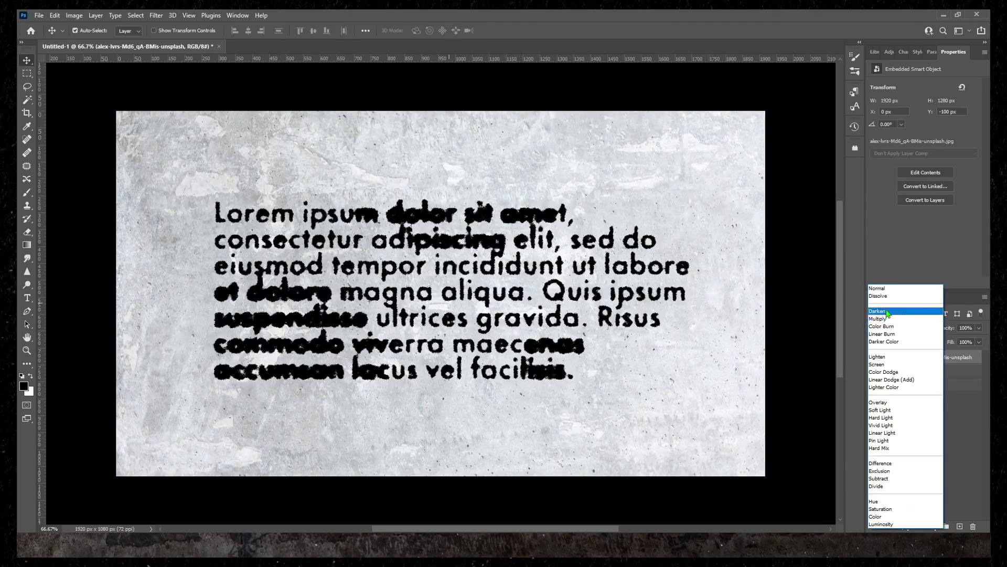
click(881, 425)
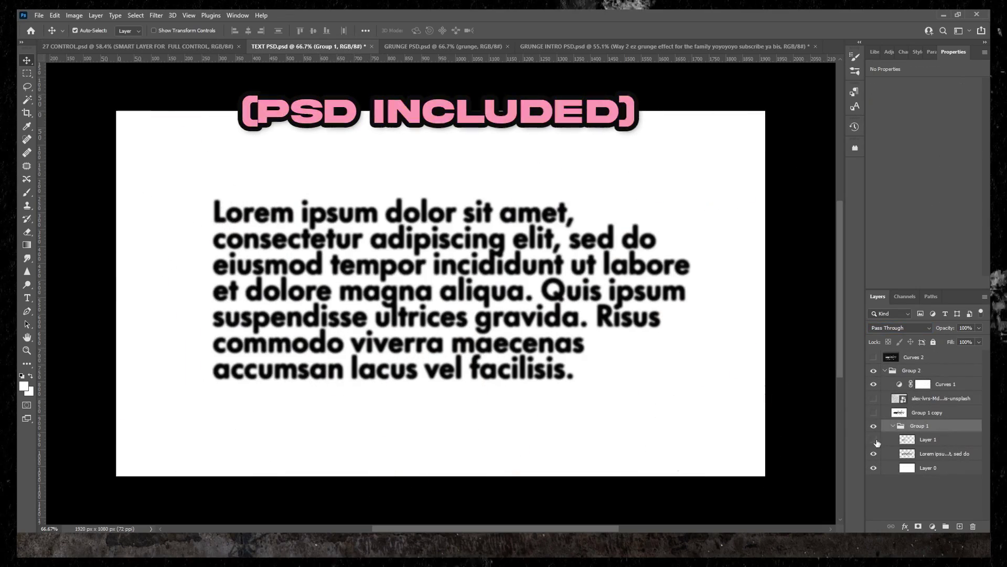
Review the build-up of TEXT PSD.psd by showing Layer 1, Group 1 copy, the concrete texture and Curves 2.
click(873, 439)
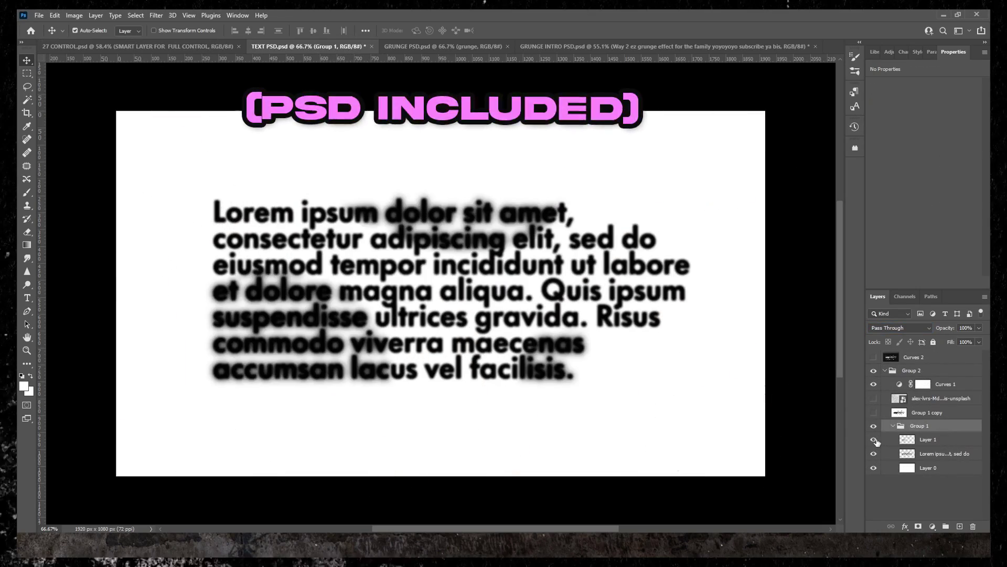
click(873, 413)
click(873, 399)
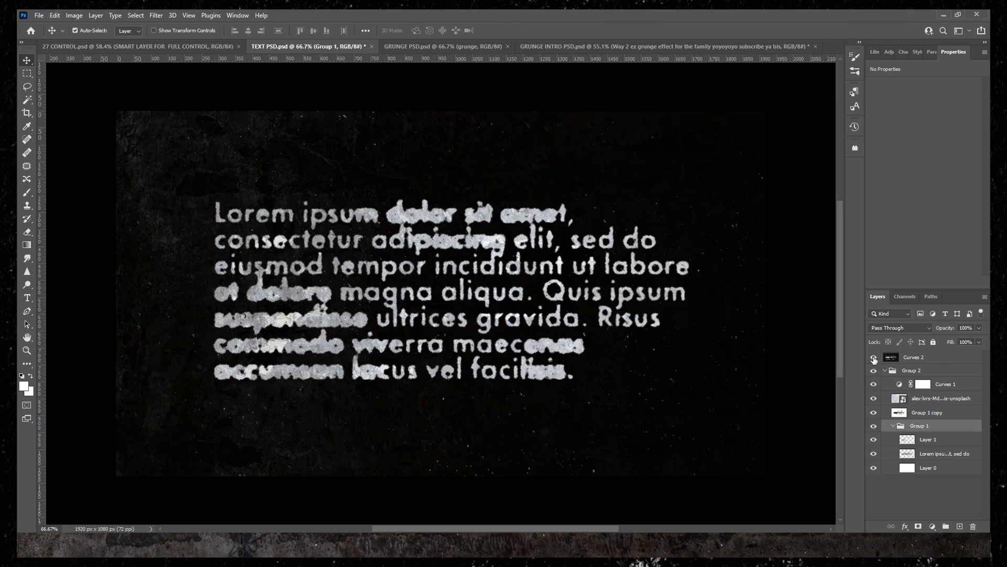
click(873, 357)
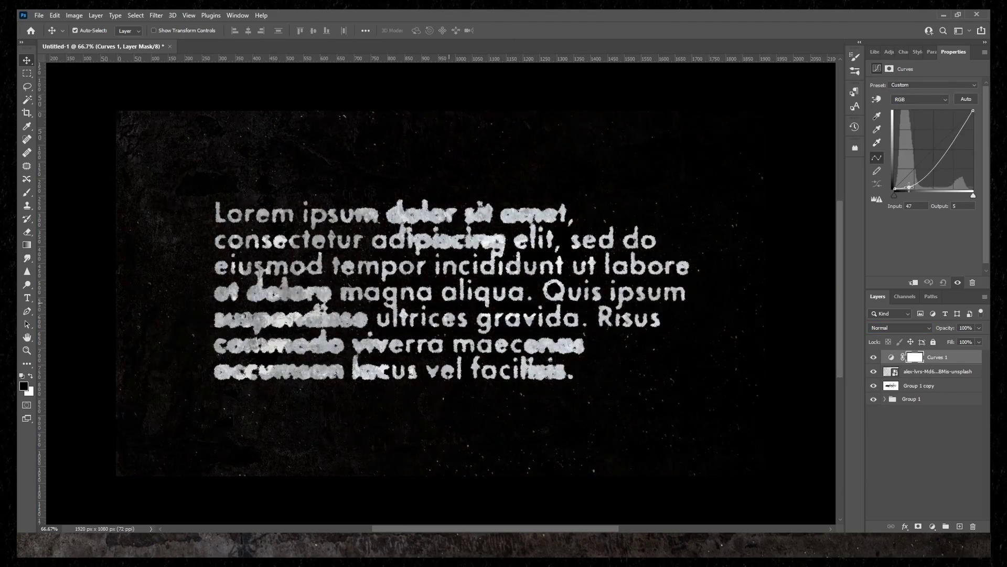
Set a Curves 1 highlight point at input 212, output 181, and apply a 0.9-pixel Gaussian Blur to Group 1 copy.
mouse_move(957, 136)
mouse_down()
mouse_move(958, 124)
mouse_move(960, 135)
mouse_up()
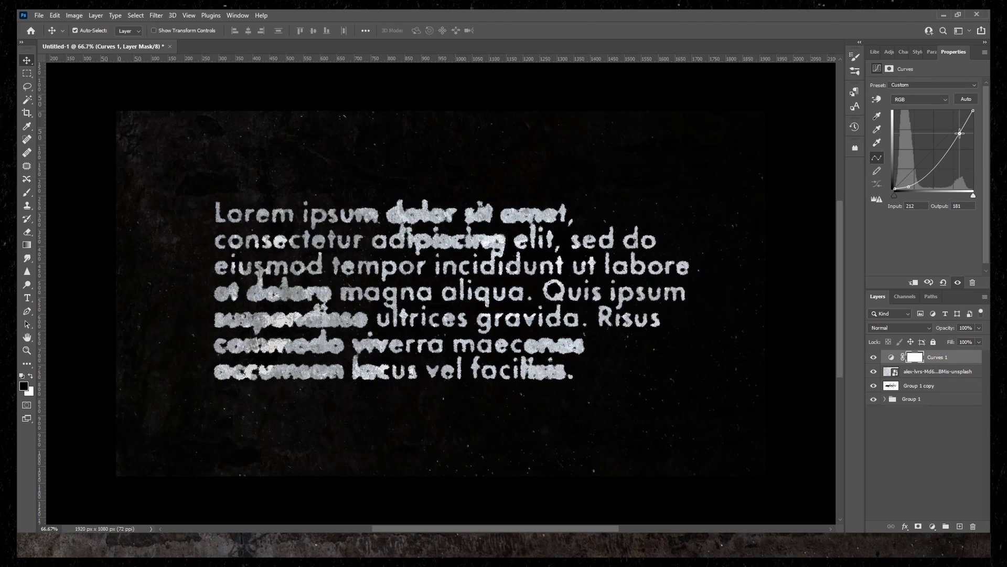
click(156, 15)
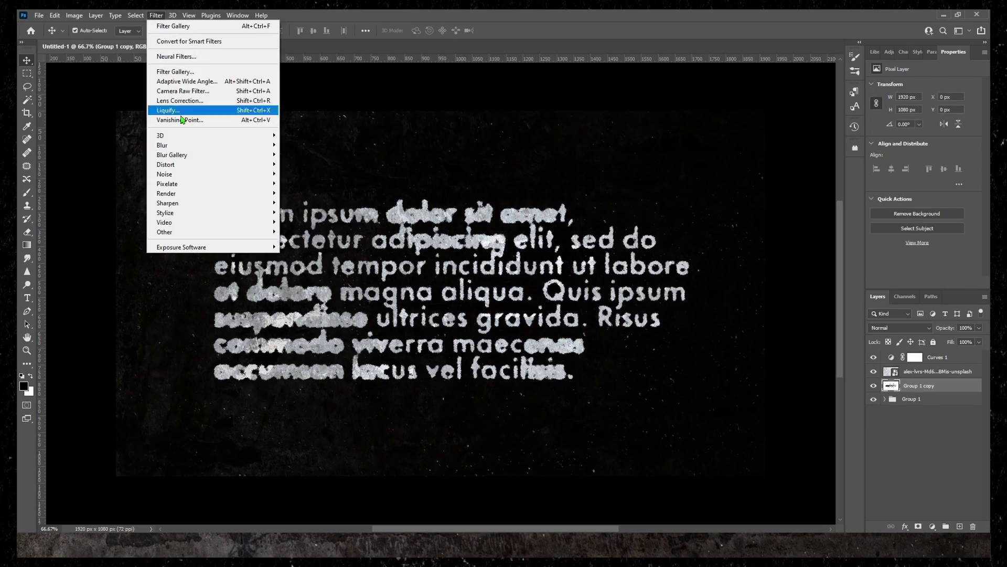
mouse_move(181, 144)
click(300, 185)
drag(78, 254, 56, 256)
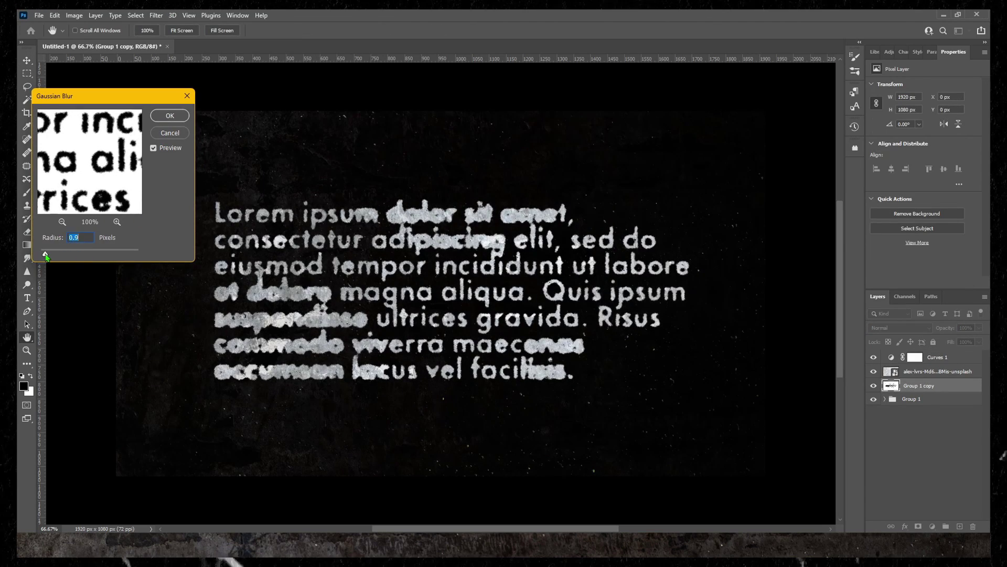
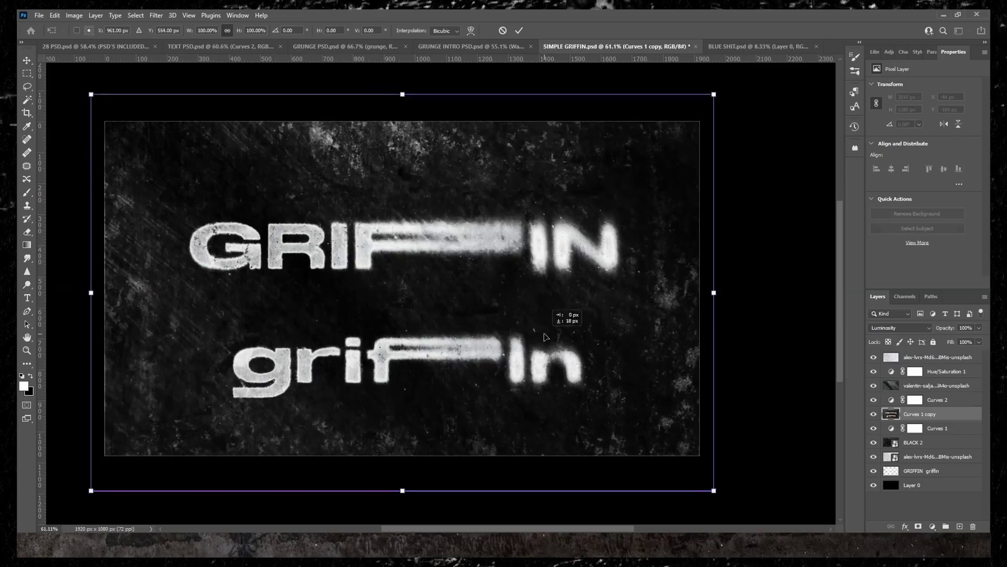
Scale the scratched Overlay texture to about 4613 by 6920 px and position it over the GRIFFIN artwork.
click(937, 457)
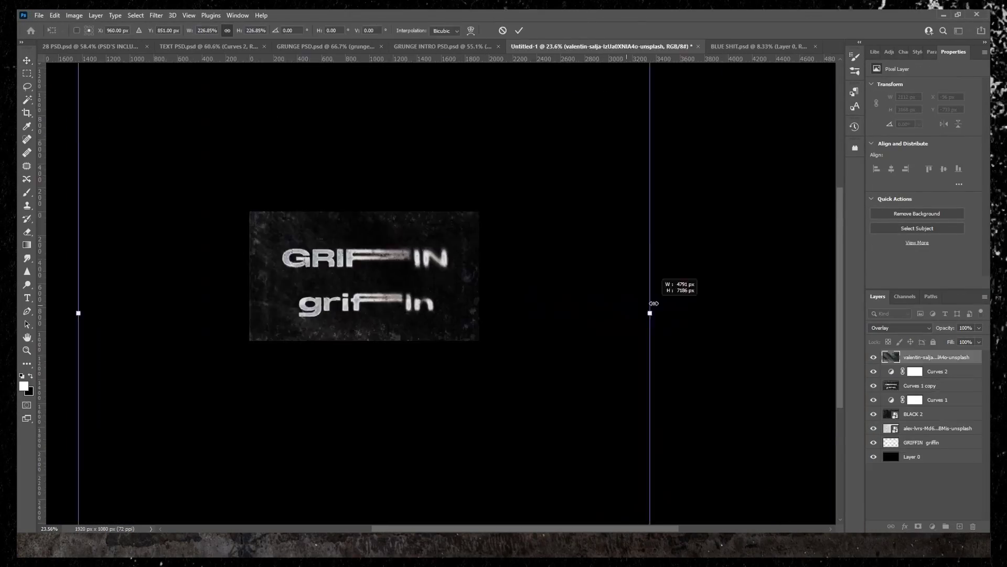
drag(651, 309, 487, 275)
key(Return)
scroll(294, 273, up, 5)
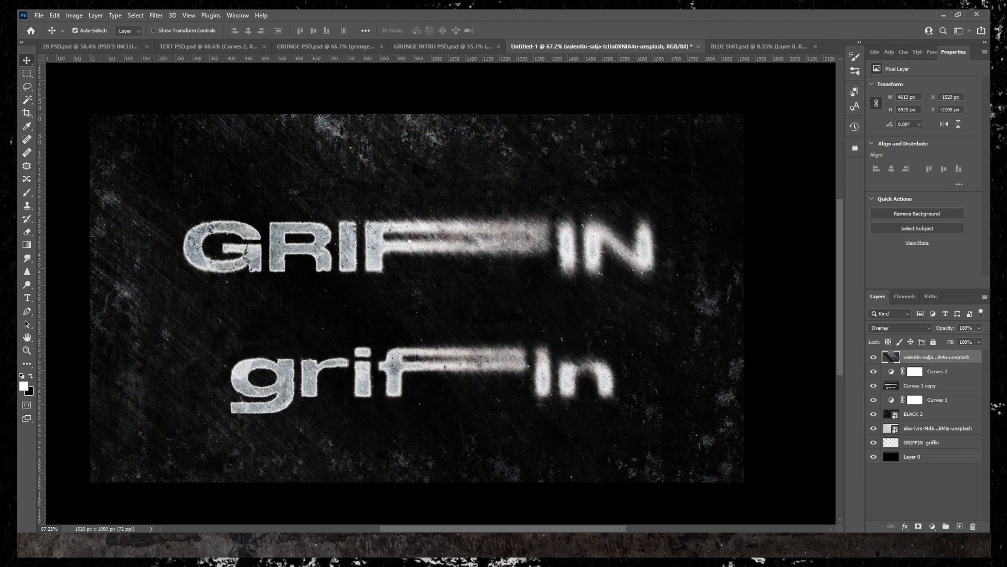
Add a Hue/Saturation adjustment above the scratched texture with saturation at -100.
click(889, 52)
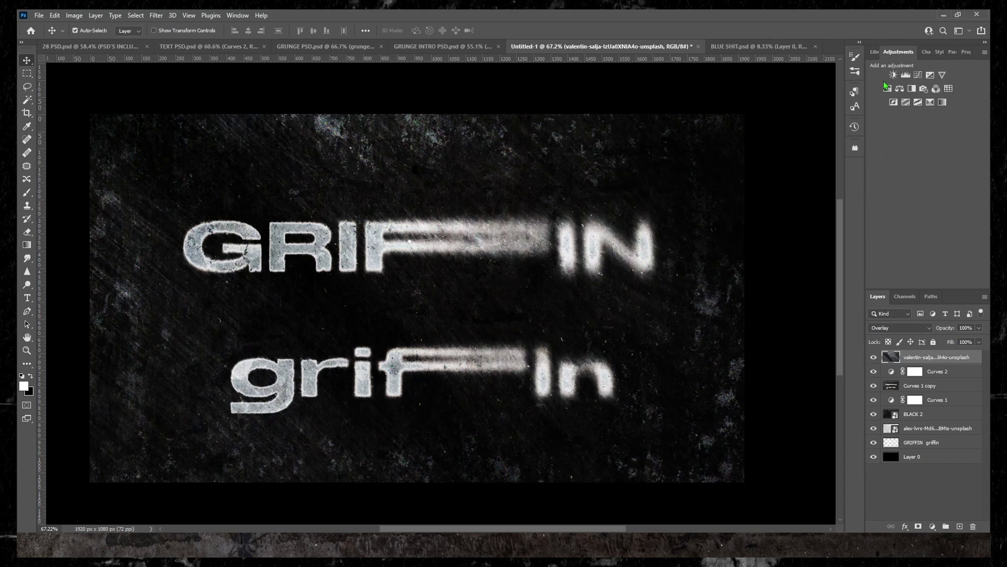
click(887, 88)
drag(924, 143, 866, 148)
drag(954, 139, 886, 146)
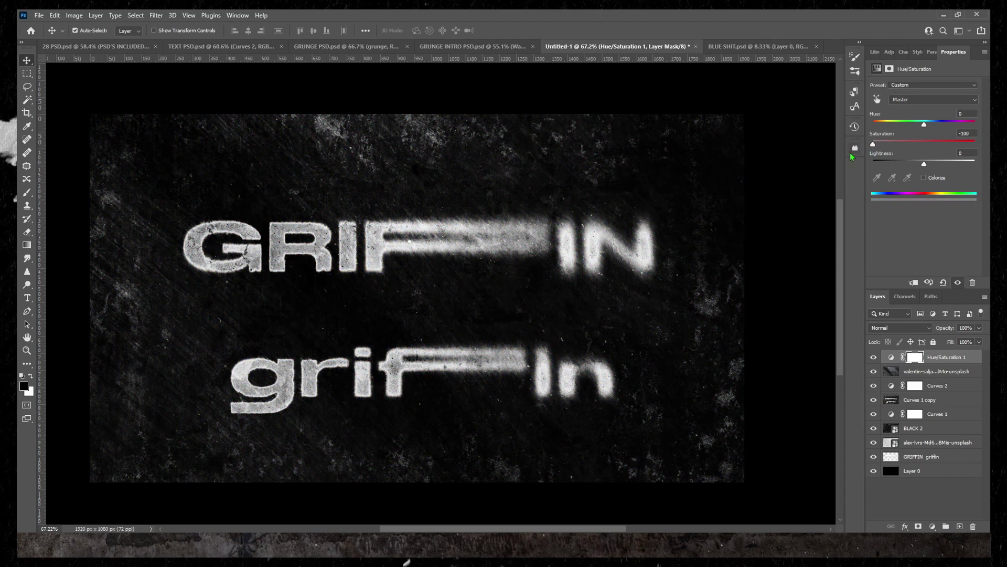
Position and enlarge the placed concrete texture to about 2010 by 1340 px to cover the whole canvas.
drag(512, 268, 452, 324)
drag(696, 298, 761, 297)
key(Return)
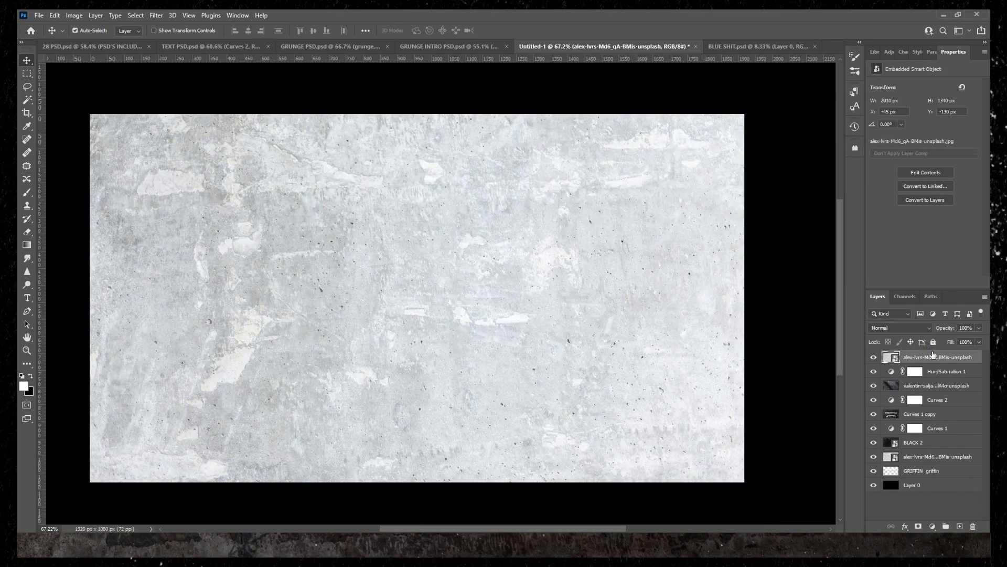
Rasterize the topmost concrete texture layer and set its blend mode to Darker Color.
right_click(948, 356)
click(892, 310)
click(900, 327)
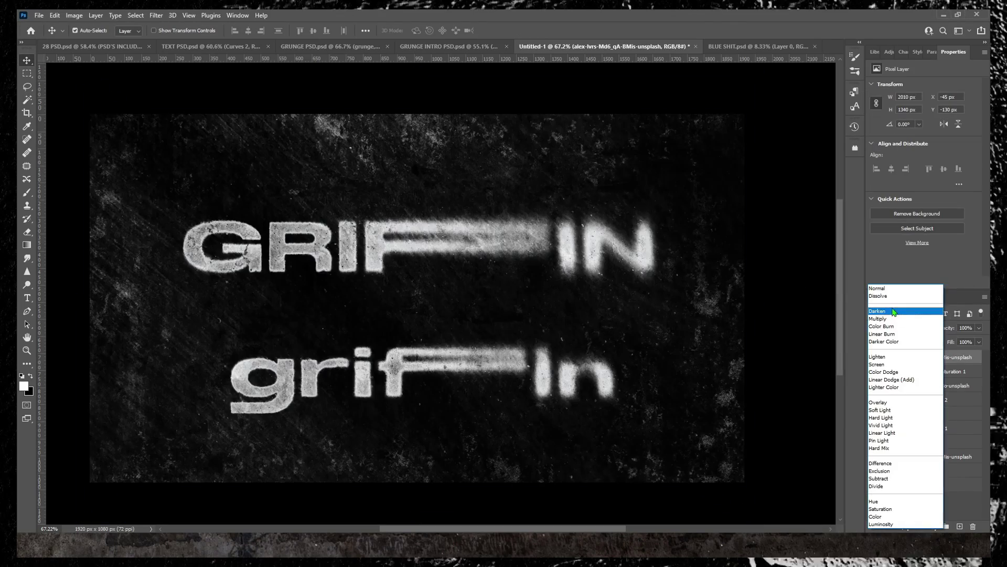
click(893, 310)
key(Down)
key(Down)
key(Down)
key(Down)
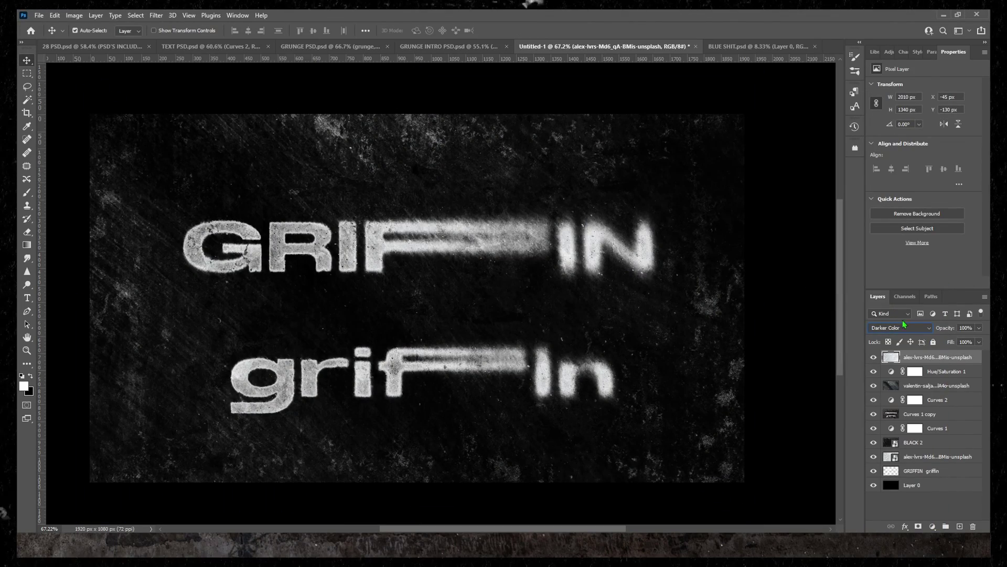
Set the topmost concrete texture layer's blend mode to Overlay and its opacity to 51%.
key(Down)
key(Down)
key(Down)
key(Down)
key(Down)
key(Down)
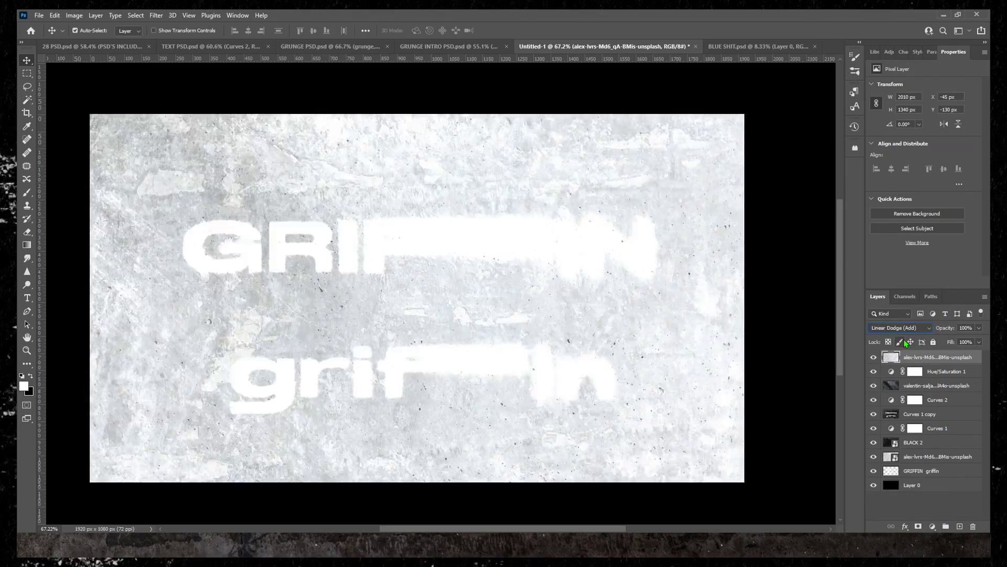
click(873, 357)
click(873, 357)
click(979, 328)
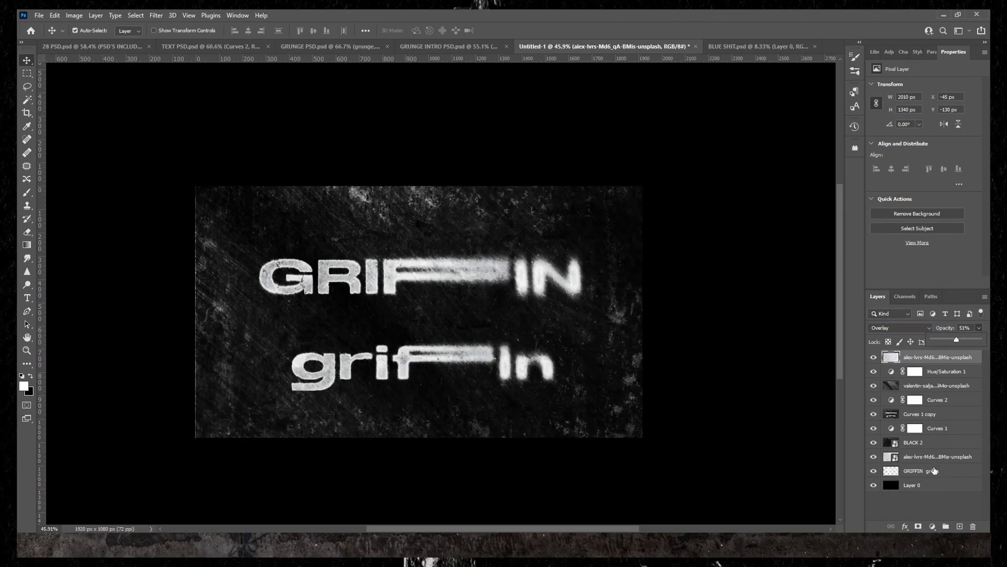
Shift the Curves 1 copy layer to about X -51, Y -106 px and set its blend mode to Divide.
click(923, 471)
click(923, 414)
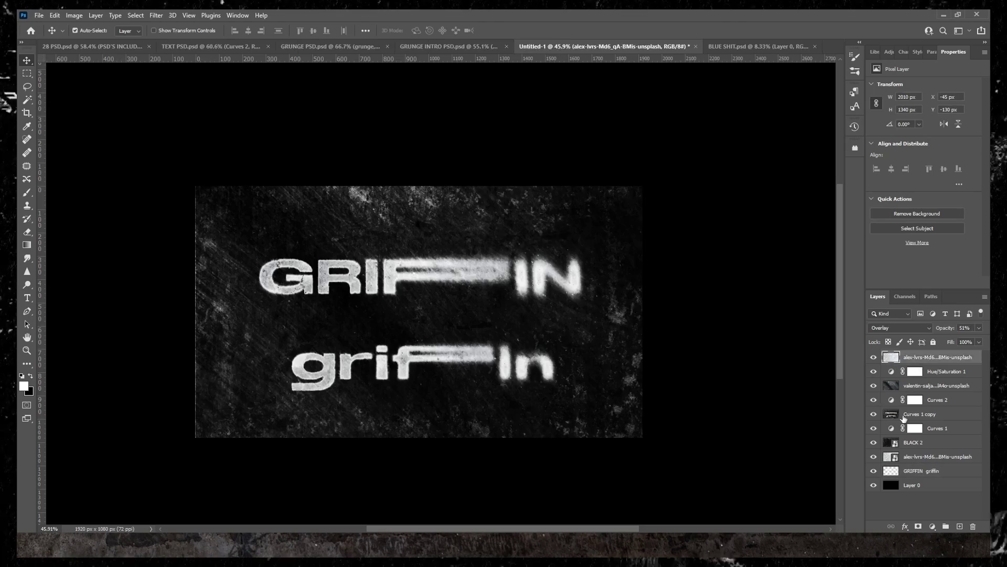
key(ctrl+t)
drag(399, 249, 394, 244)
key(Return)
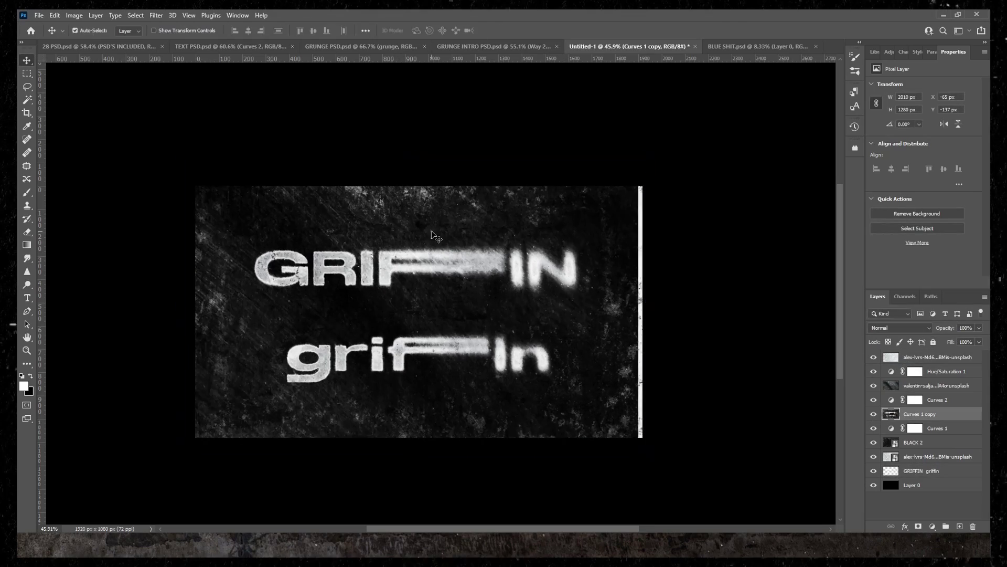
click(900, 327)
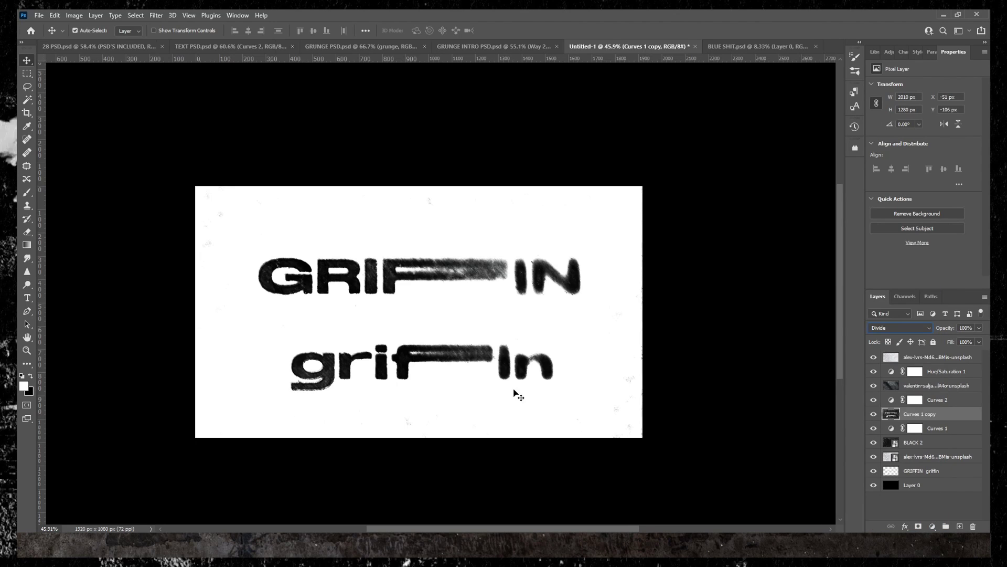
scroll(518, 394, up, 3)
scroll(321, 279, down, 2)
click(910, 414)
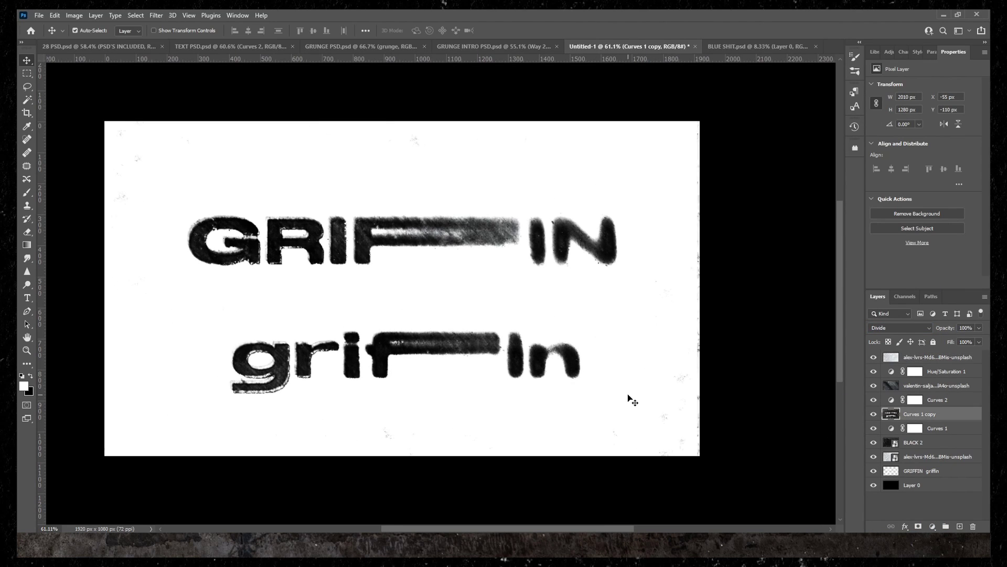
Nudge the Curves 1 copy layer to X -53, Y -107 px and save the document as SIMPLE GRIFFIN.psd.
key(Right)
key(Right)
key(Down)
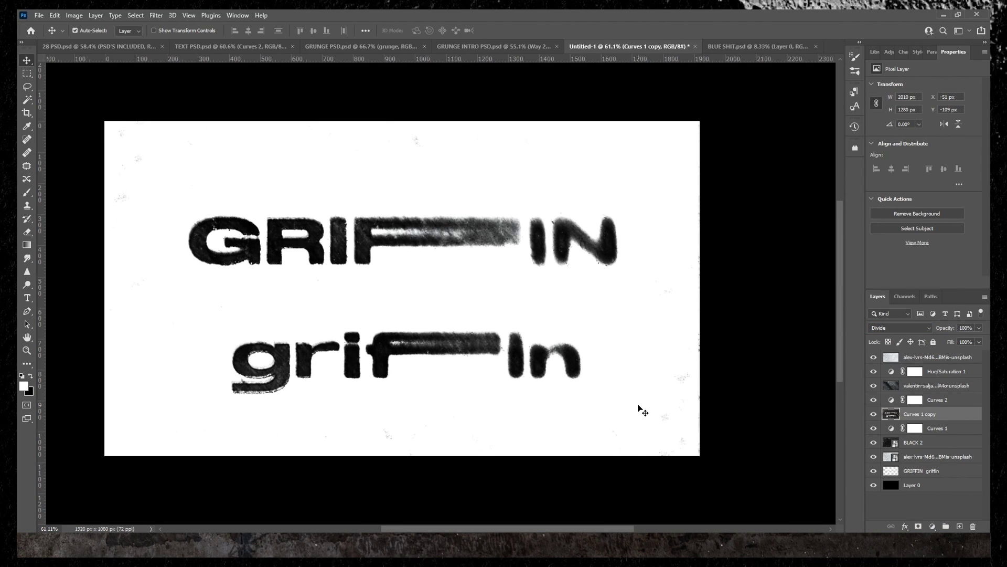
key(Up)
key(Up)
key(Up)
key(Left)
key(Left)
key(Left)
key(Up)
key(Up)
key(Up)
key(Right)
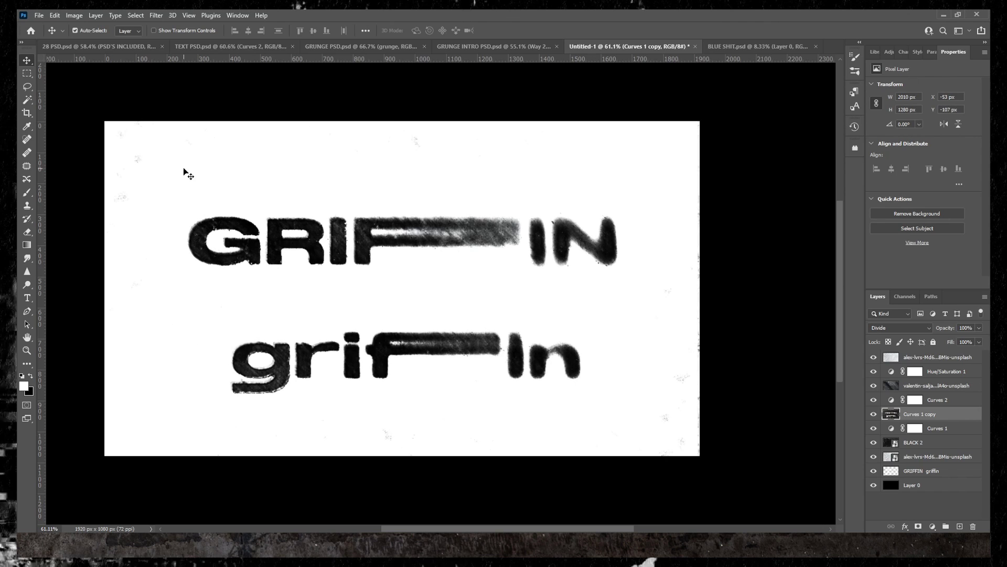
click(39, 15)
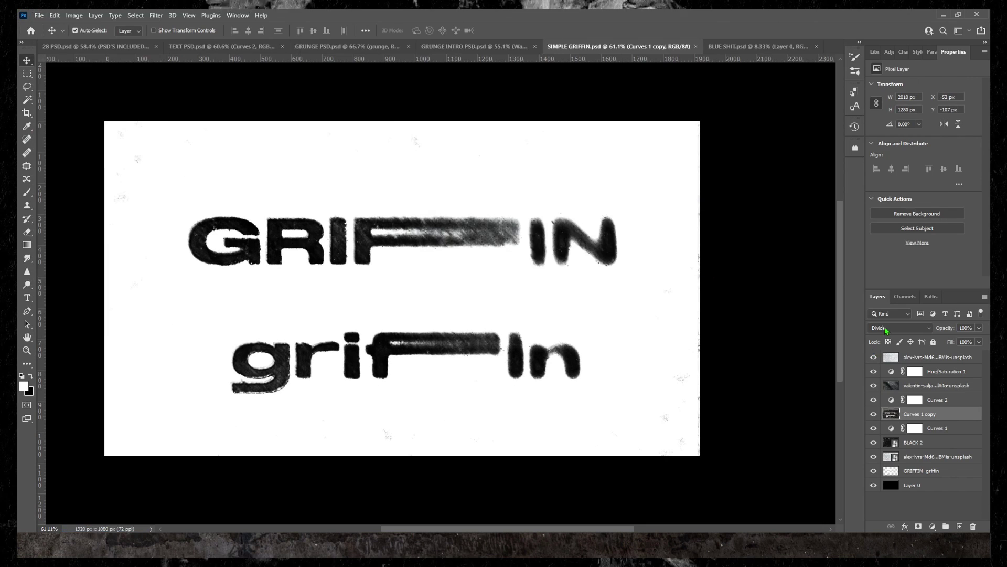
Try other blend modes on the Curves 1 copy layer, including Hue and Pin Light.
key(Down)
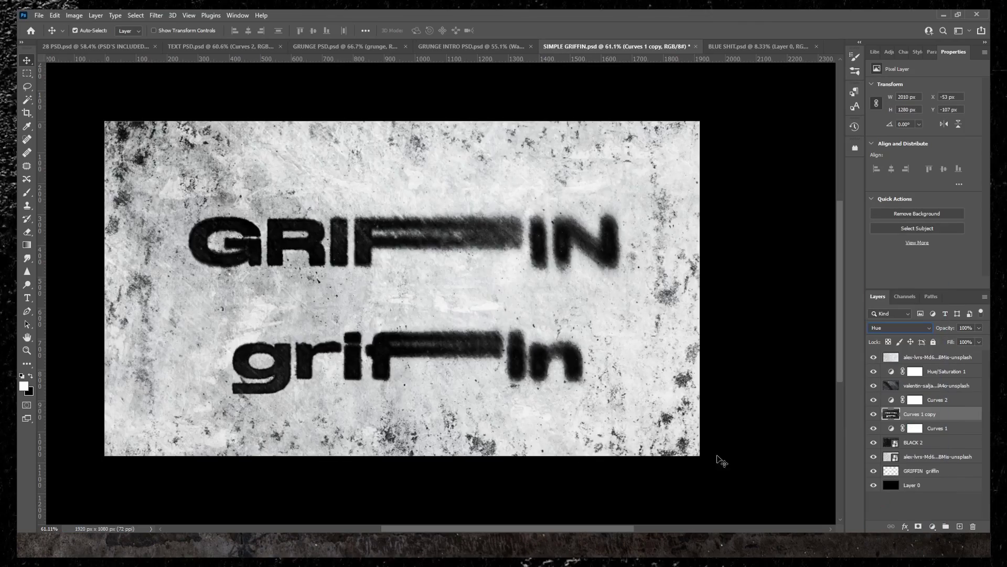
key(Up)
key(Up)
key(Up)
key(Up)
key(Up)
key(Up)
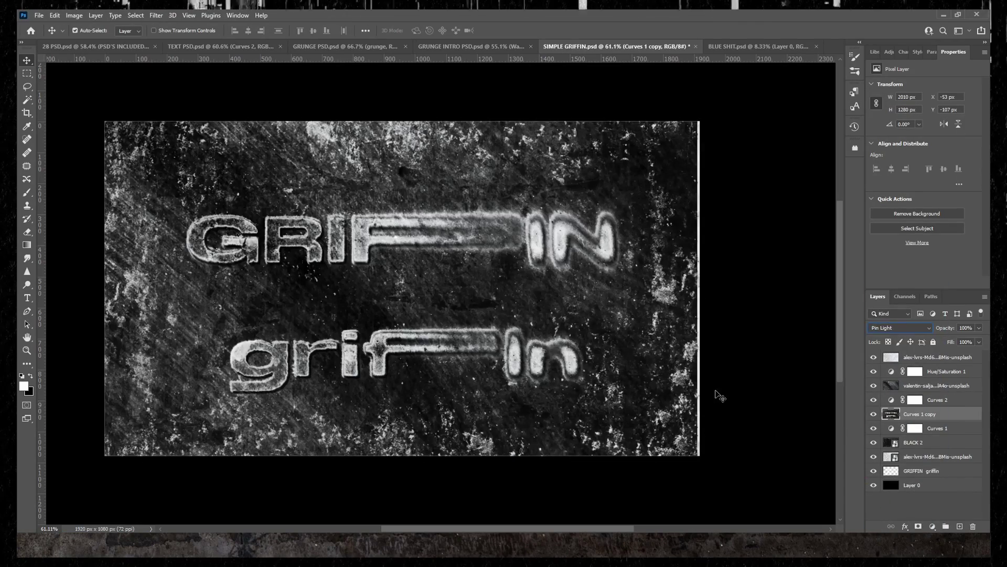
Nudge the Curves 1 copy layer against the artwork beneath to an offset of X -44, Y -104 px.
key(Down)
key(Down)
key(Down)
key(Down)
key(Down)
key(Down)
key(Right)
key(Right)
key(Right)
key(Right)
key(Right)
key(Right)
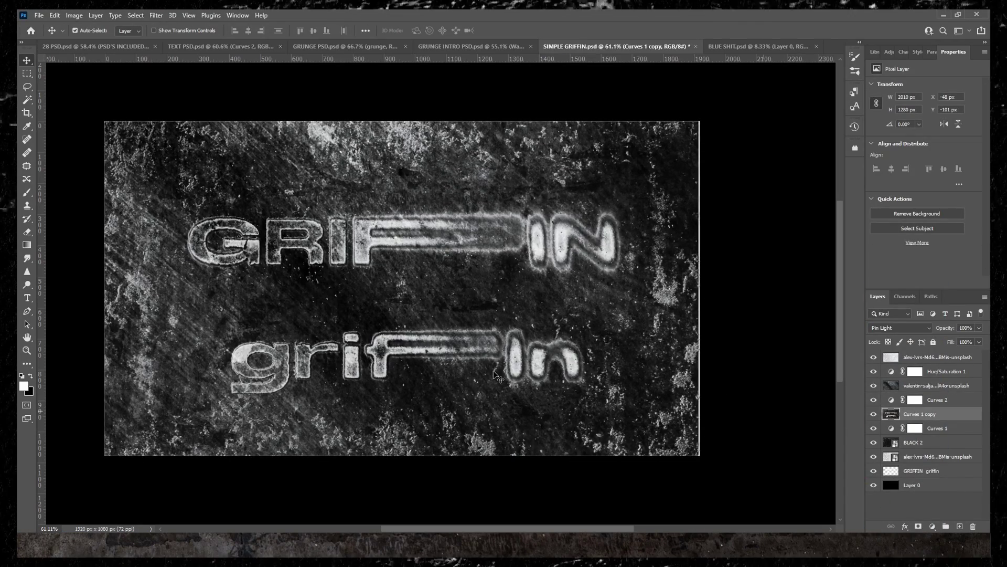
key(Up)
key(Up)
key(Up)
key(Up)
key(Up)
key(Up)
key(Up)
key(Up)
key(Up)
key(Up)
key(Up)
key(Up)
key(Up)
key(Up)
key(Up)
key(Up)
key(Up)
key(Up)
key(Up)
key(Up)
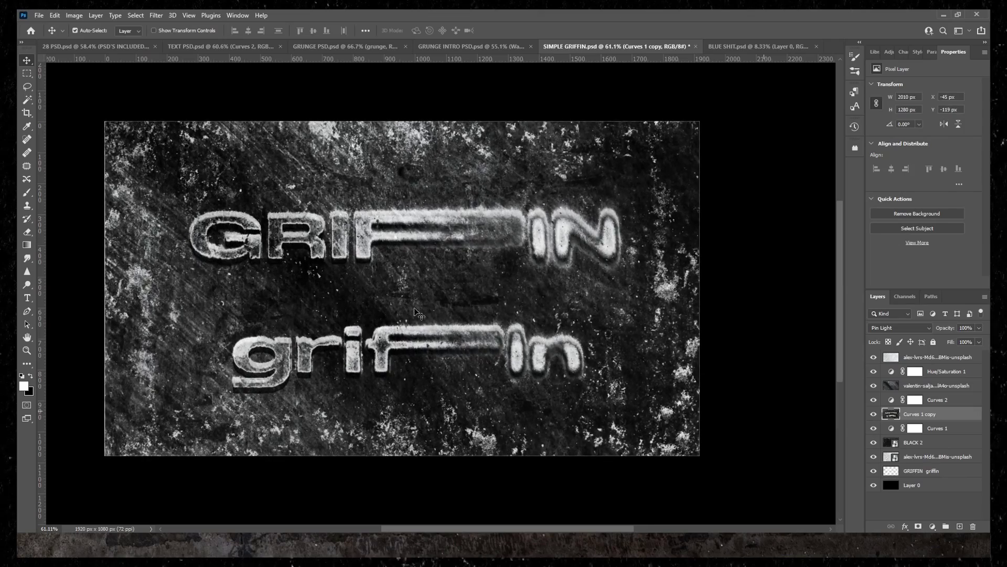
key(Left)
key(Left)
key(Left)
key(Left)
key(Down)
key(Down)
key(Down)
key(Down)
key(Down)
key(Down)
key(Down)
key(Down)
key(Down)
key(Down)
key(Down)
key(Down)
key(Down)
key(Down)
key(Down)
key(Down)
key(Down)
key(Down)
key(Down)
key(Down)
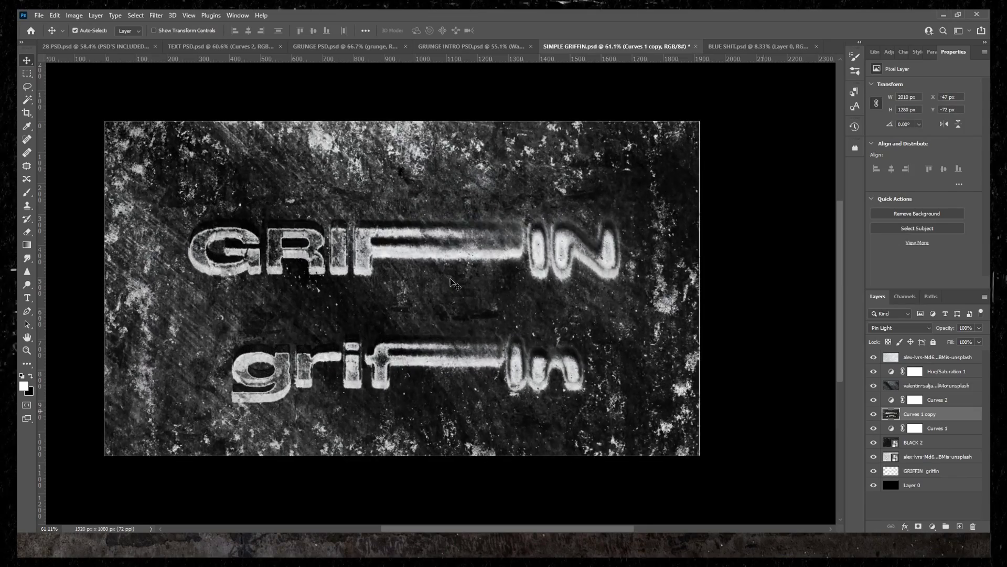
key(Right)
key(Right)
key(Right)
key(Right)
key(Right)
key(Right)
key(Right)
Set the Curves 1 copy layer's blend mode to Luminosity.
click(899, 328)
click(886, 481)
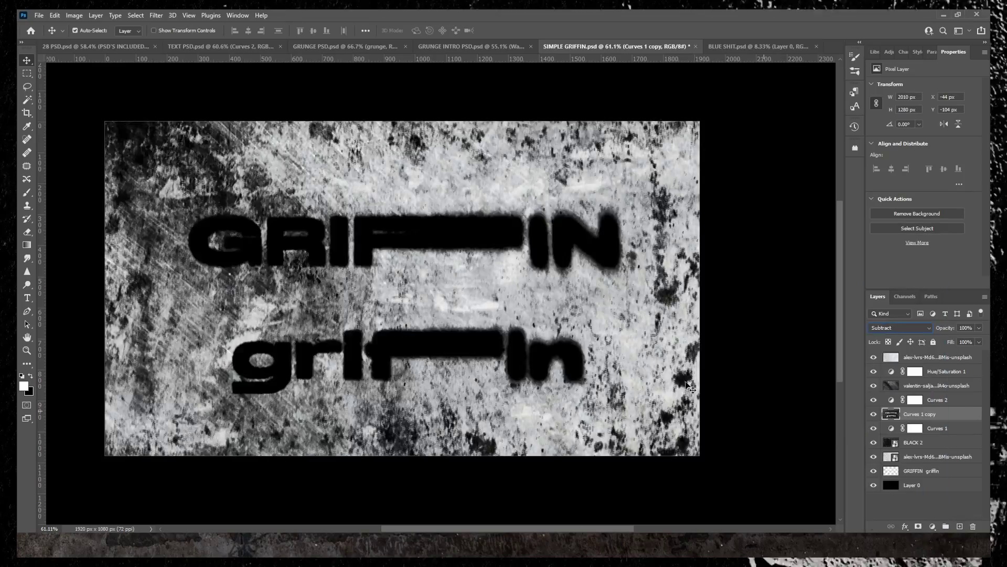
key(Down)
key(Down)
key(Up)
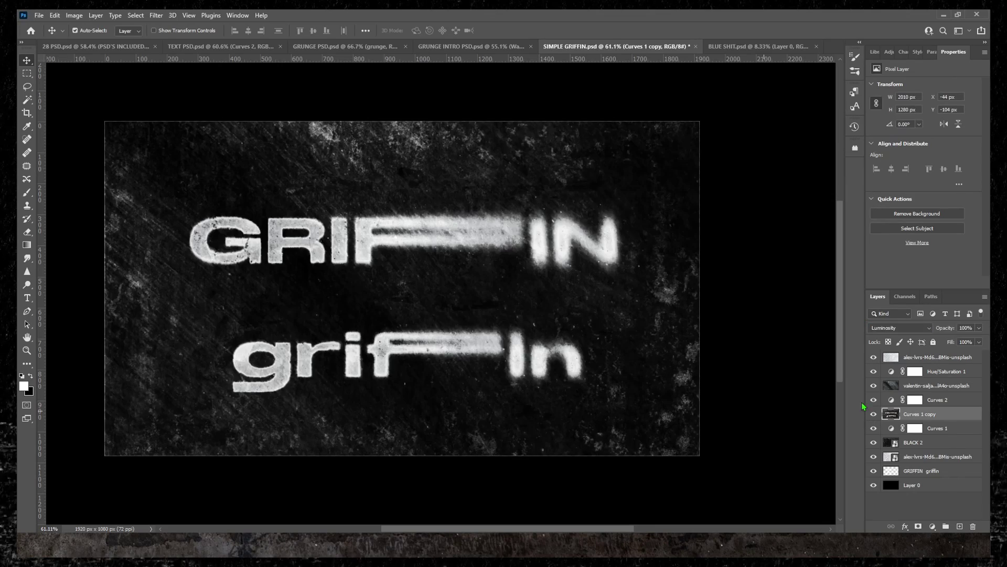
Reposition the Curves 1 copy layer to about X -46, Y -101 px.
click(522, 345)
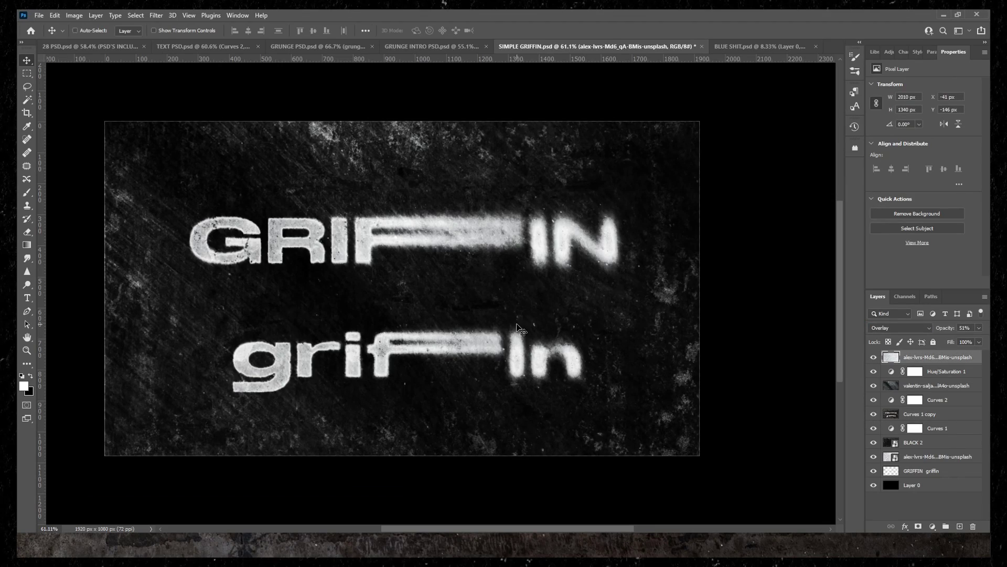
click(919, 414)
key(ctrl+t)
mouse_move(545, 332)
mouse_down()
mouse_move(538, 345)
mouse_move(534, 328)
mouse_move(544, 346)
mouse_move(542, 331)
mouse_up()
key(Return)
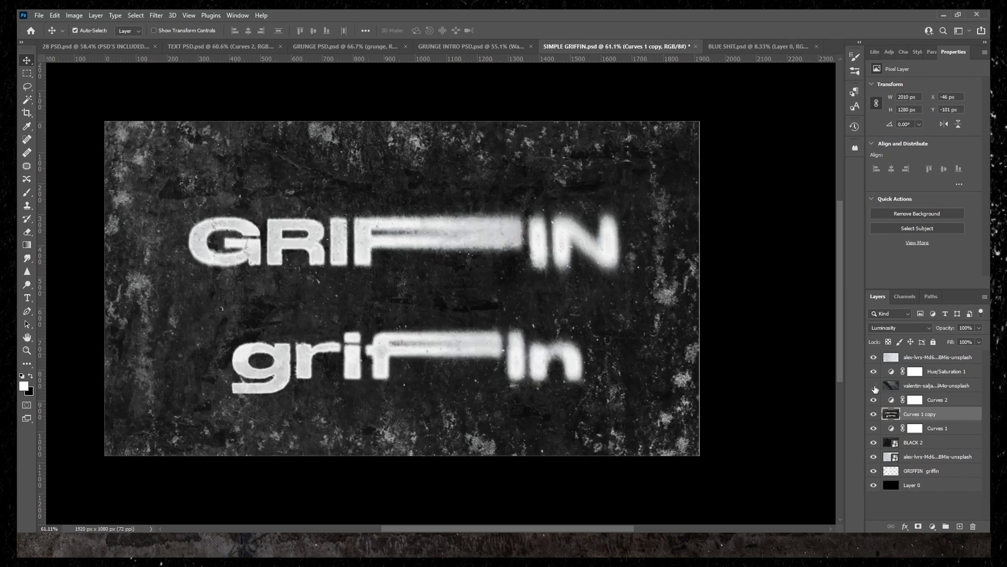
Place the pale texture image into the document and move its layer to the top of the stack.
click(874, 386)
click(913, 384)
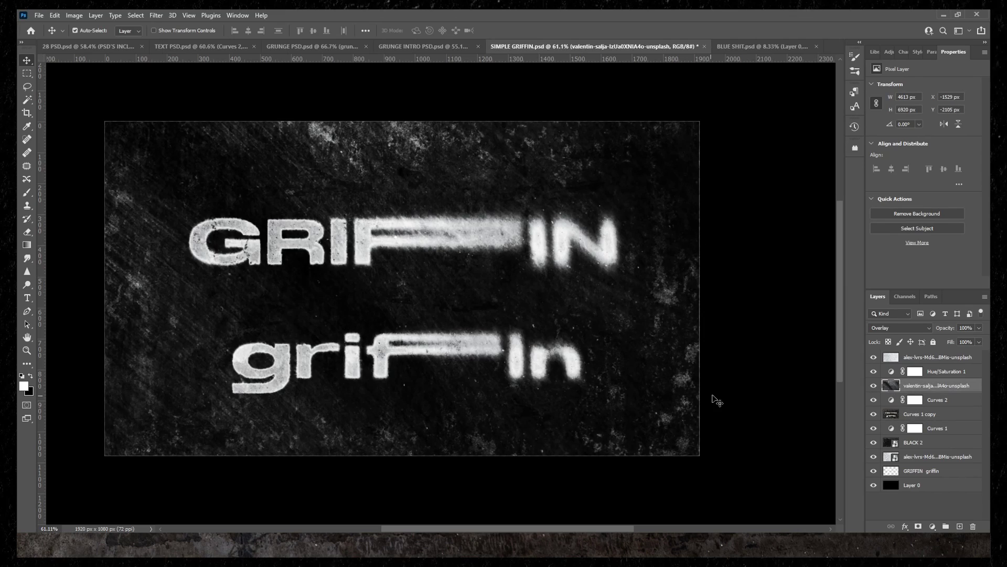
click(899, 357)
click(931, 459)
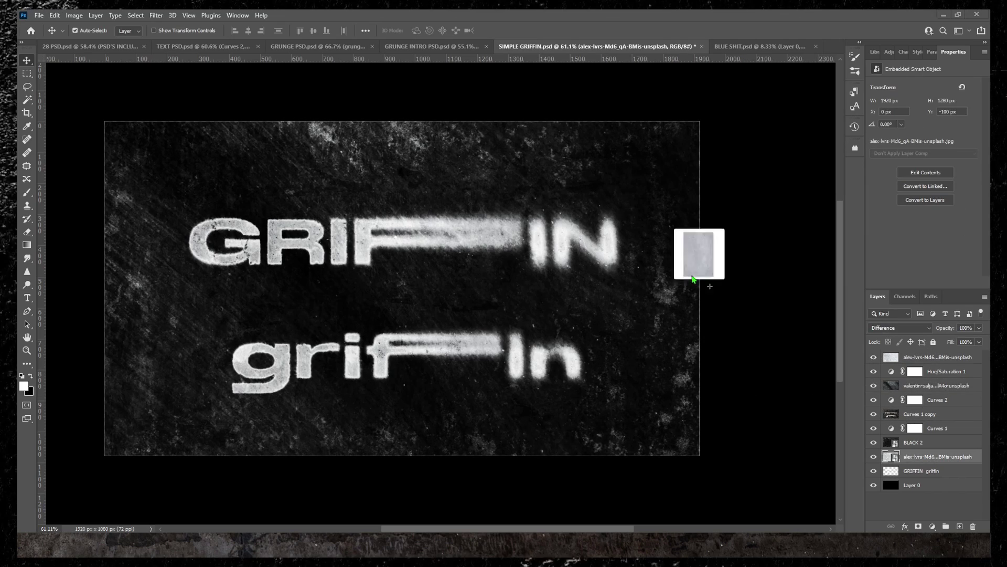
drag(929, 457, 928, 353)
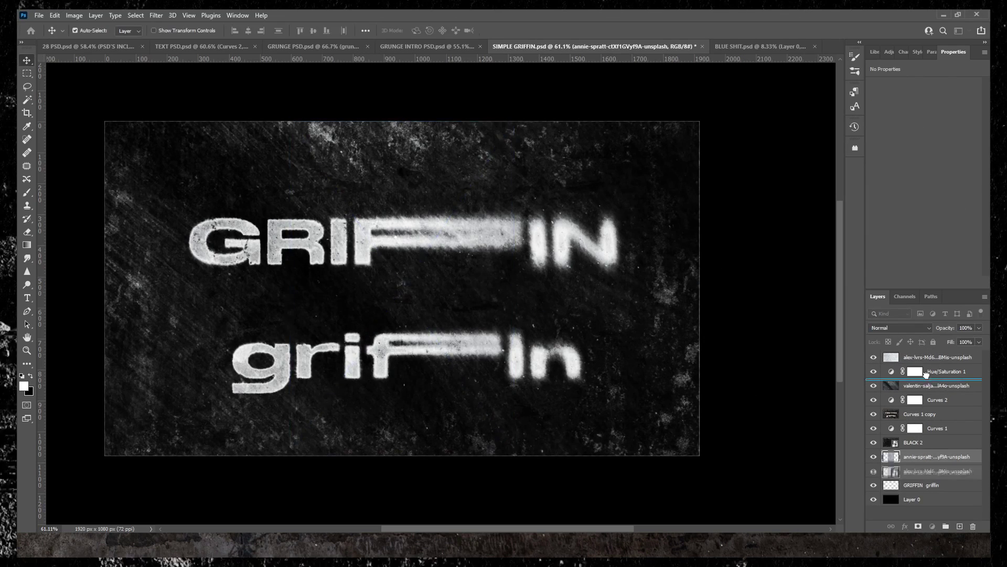
Scale the pale texture to about 2094 by 1396 px to cover the canvas and rasterize its layer.
key(ctrl+t)
drag(545, 216, 473, 430)
drag(570, 288, 731, 267)
key(Return)
right_click(933, 357)
click(879, 328)
Try different blend modes on the topmost pale texture layer and set it to Color.
click(880, 327)
click(888, 312)
key(Down)
key(Down)
key(Down)
key(Down)
key(Down)
key(Down)
key(Down)
key(Down)
key(Down)
key(Down)
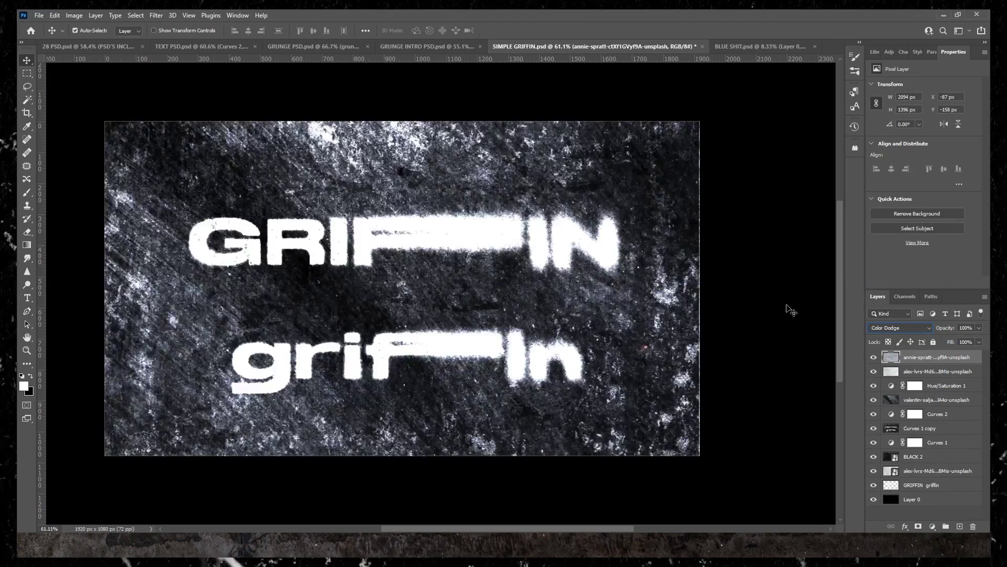
key(Down)
key(Down)
key(Down)
key(Down)
key(Down)
key(Down)
key(Down)
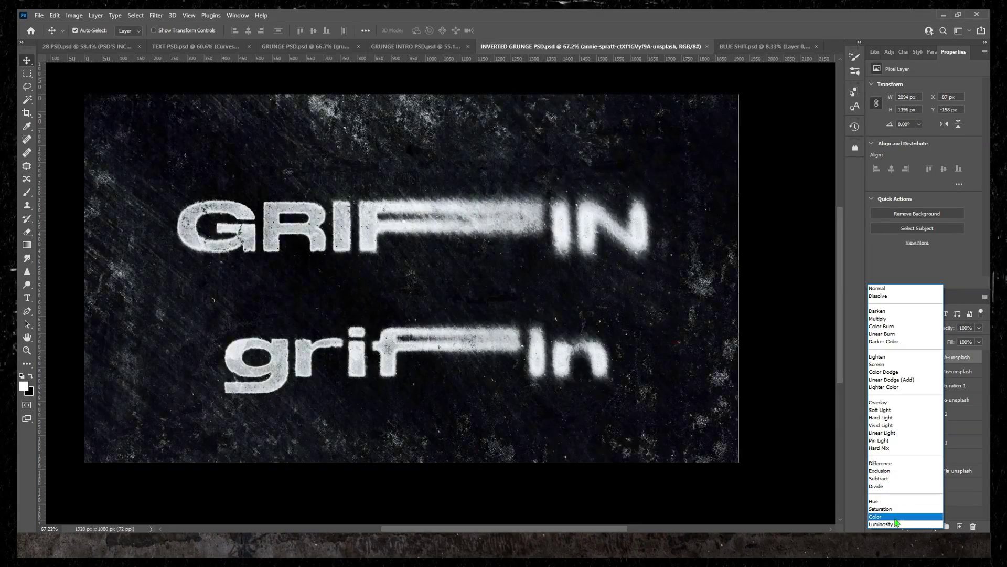
click(899, 518)
Add a Hue/Saturation adjustment above the pale texture and lower its saturation.
click(888, 51)
click(887, 90)
drag(924, 143, 851, 147)
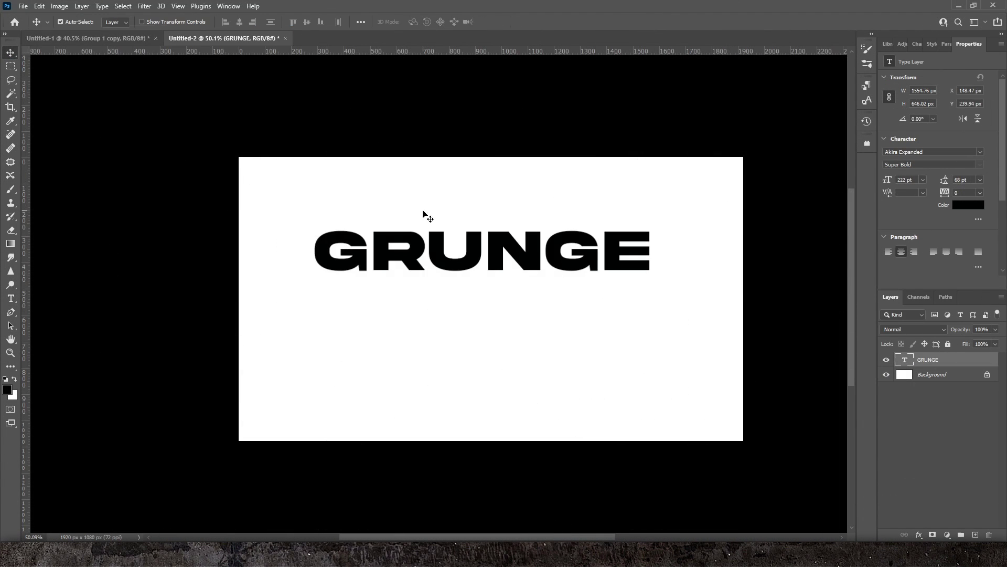
Move the GRUNGE text down towards the vertical middle of the white canvas.
drag(425, 215, 425, 255)
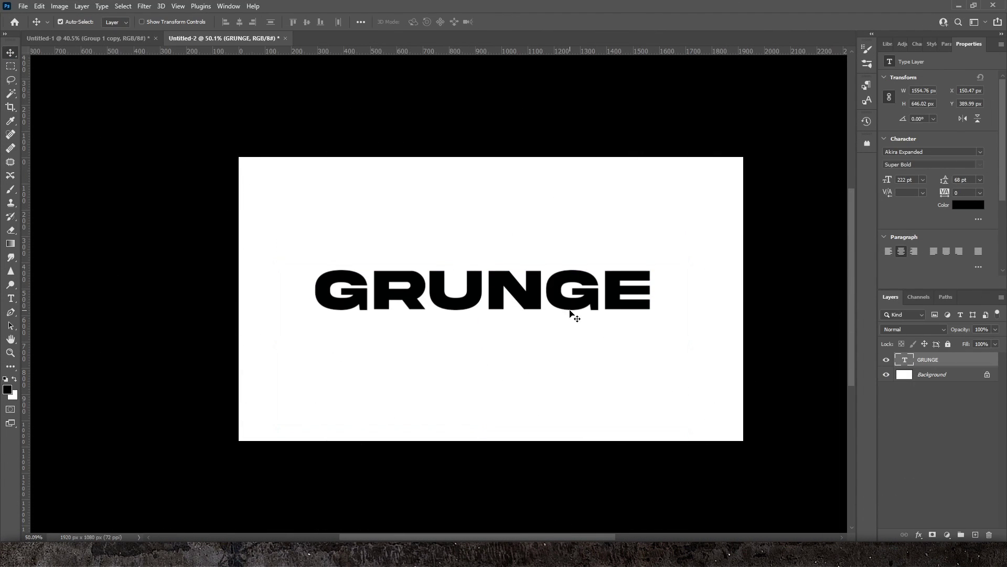
right_click(973, 361)
click(906, 236)
key(ctrl+t)
drag(515, 284, 524, 294)
key(Return)
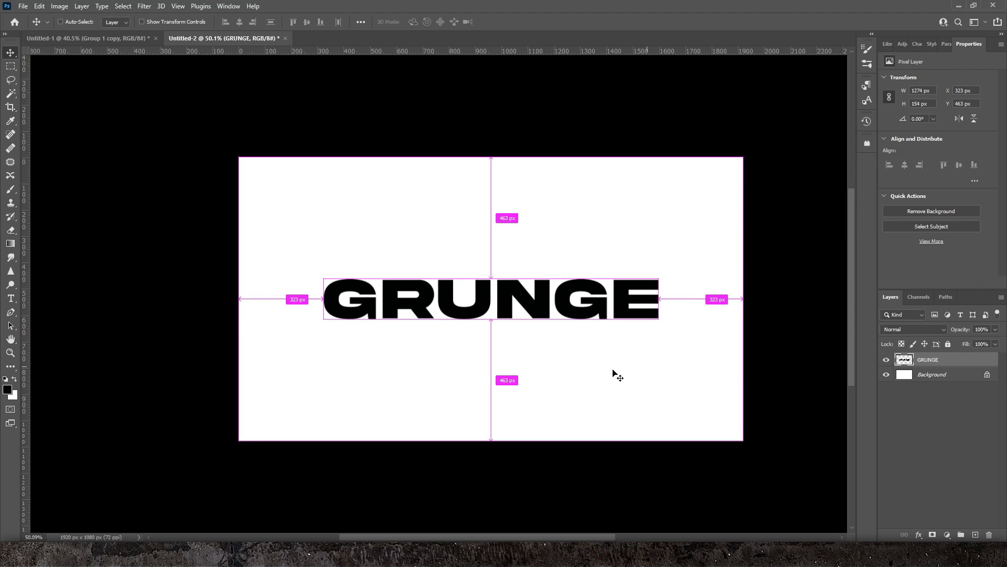
key(ctrl+z)
key(ctrl+z)
Set GRUNGE in black Akira Expanded Super Bold at 222 pt across the white canvas and rasterize its type layer.
click(11, 298)
click(370, 293)
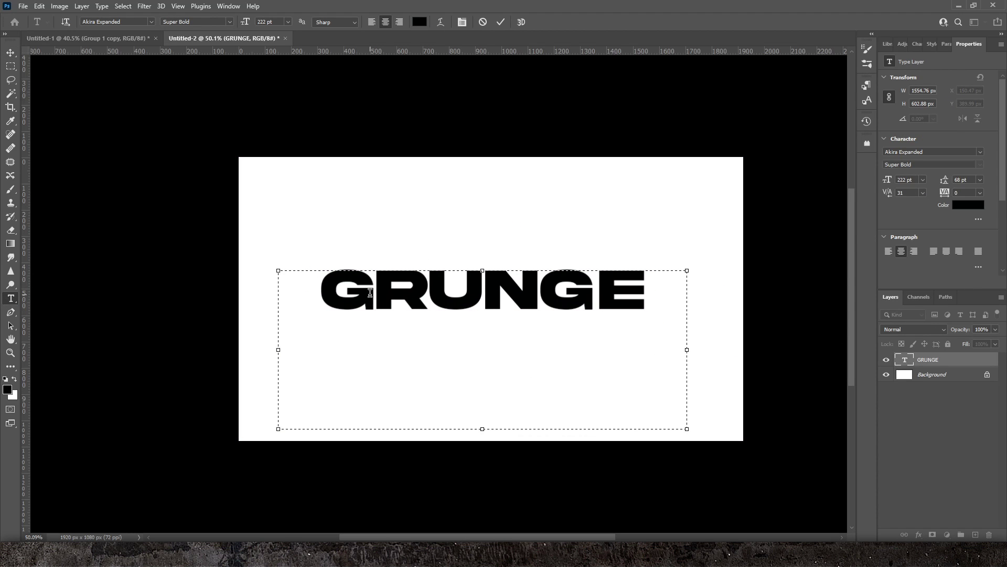
click(11, 52)
right_click(960, 362)
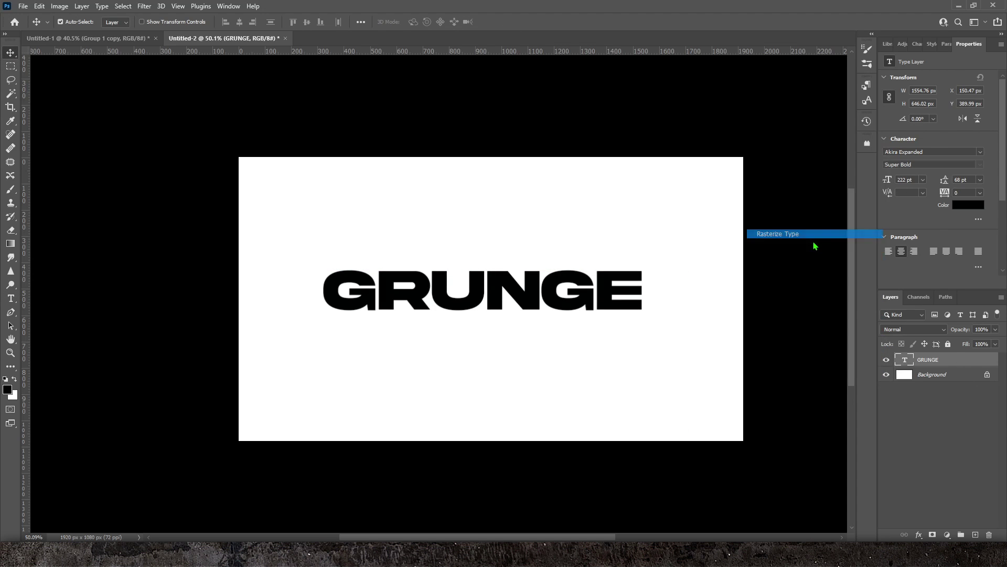
click(809, 235)
Add a white Color Overlay and a Drop Shadow effect to the GRUNGE layer.
double_click(960, 360)
click(66, 183)
click(58, 236)
drag(201, 36, 183, 9)
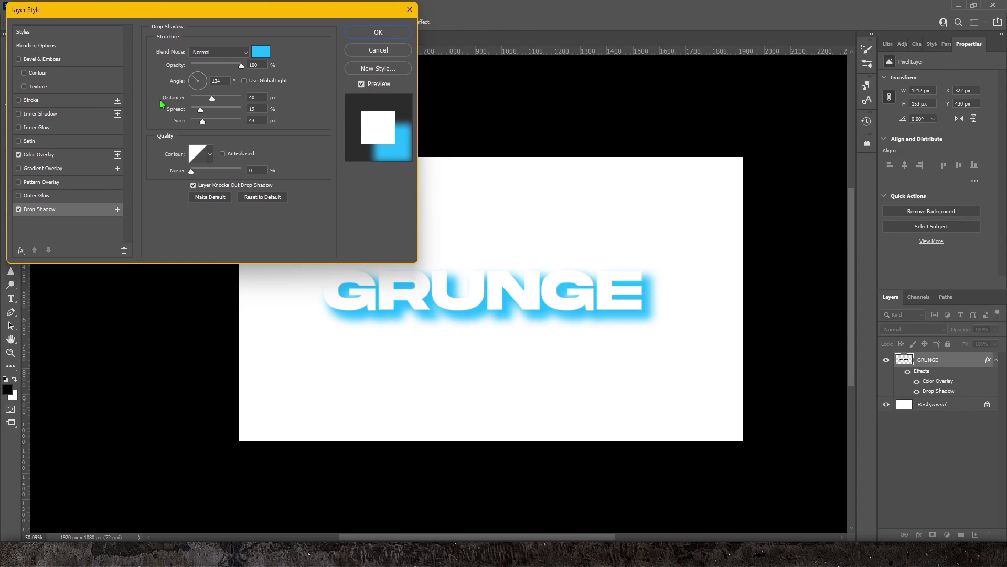
Recolor the GRUNGE drop shadow black, adjust its distance and size, and move the text down to the canvas middle.
click(260, 52)
click(730, 364)
click(968, 226)
drag(211, 98, 211, 121)
click(380, 37)
drag(508, 387, 550, 472)
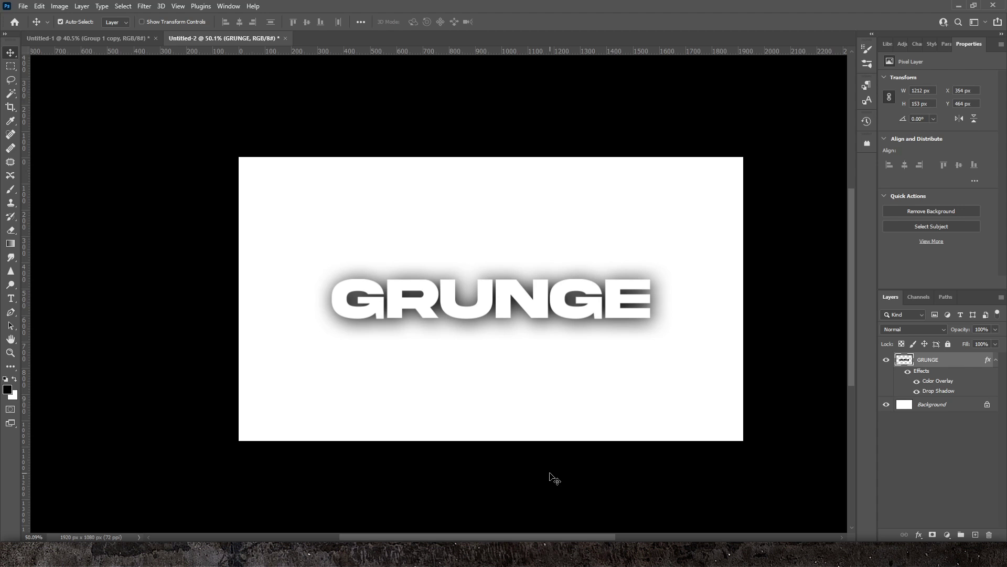
Warp the GRUNGE letters with Liquify strokes using a 250 px brush at pressure 24.
click(145, 6)
click(182, 108)
drag(183, 236, 499, 272)
key([)
key([)
key([)
key([)
mouse_move(193, 241)
mouse_down()
mouse_move(182, 192)
mouse_move(163, 304)
mouse_up()
drag(178, 265, 194, 299)
key([)
key([)
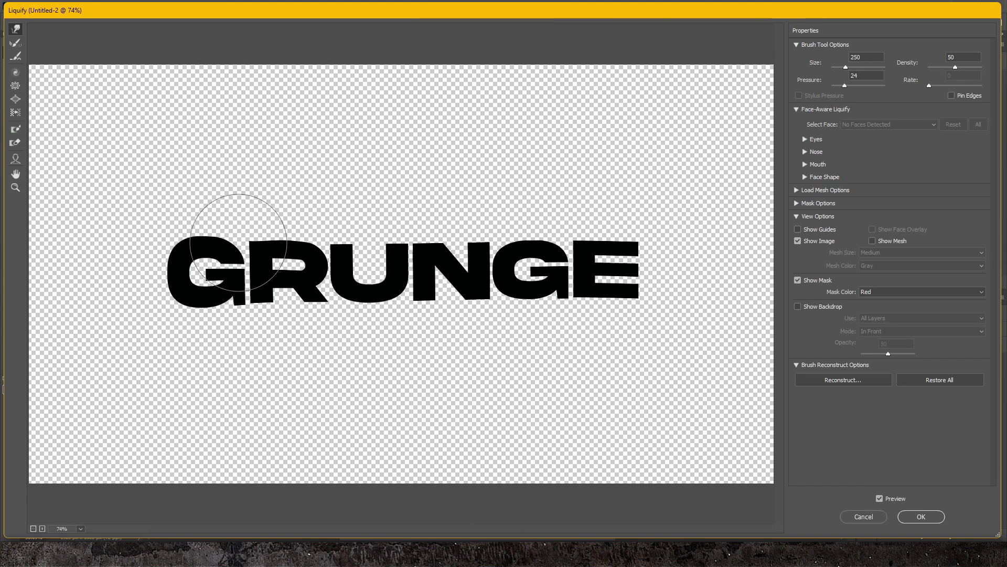
mouse_move(273, 317)
mouse_down()
mouse_move(349, 278)
mouse_move(367, 299)
mouse_up()
key(Return)
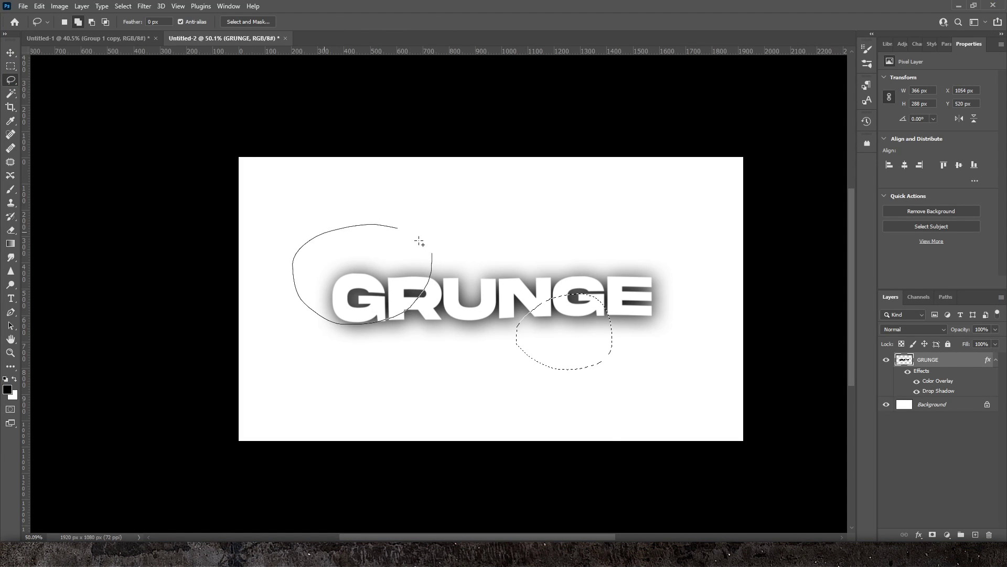
Copy the lassoed areas around the first letters and beneath the second G to a new layer and start blurring it.
key(ctrl+j)
click(145, 6)
mouse_move(158, 131)
click(288, 176)
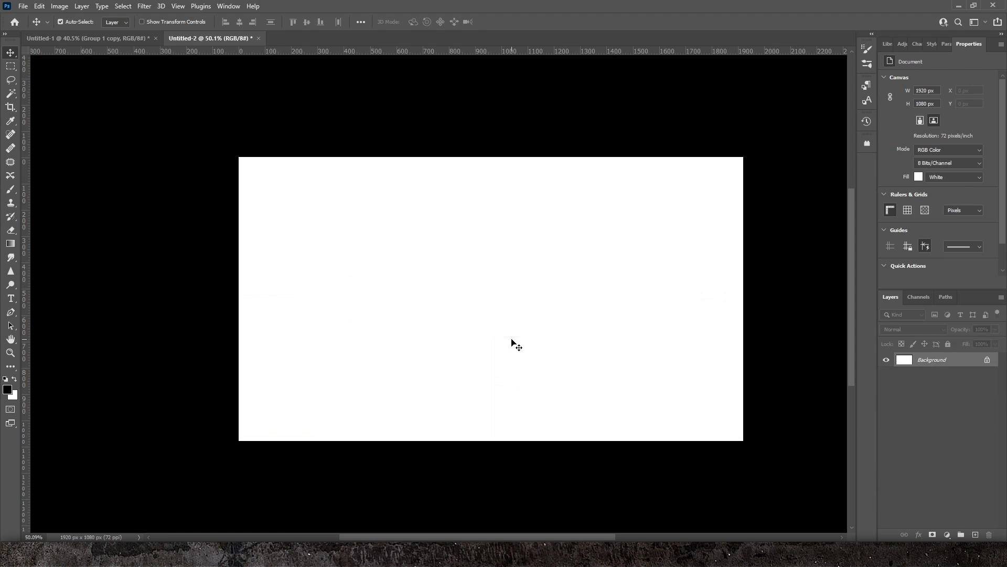
Enter GRUNGE as black Akira Expanded Super Bold text at 222 pt on the white canvas and rasterize its layer.
key(t)
drag(255, 214, 723, 402)
text(GRUNGE)
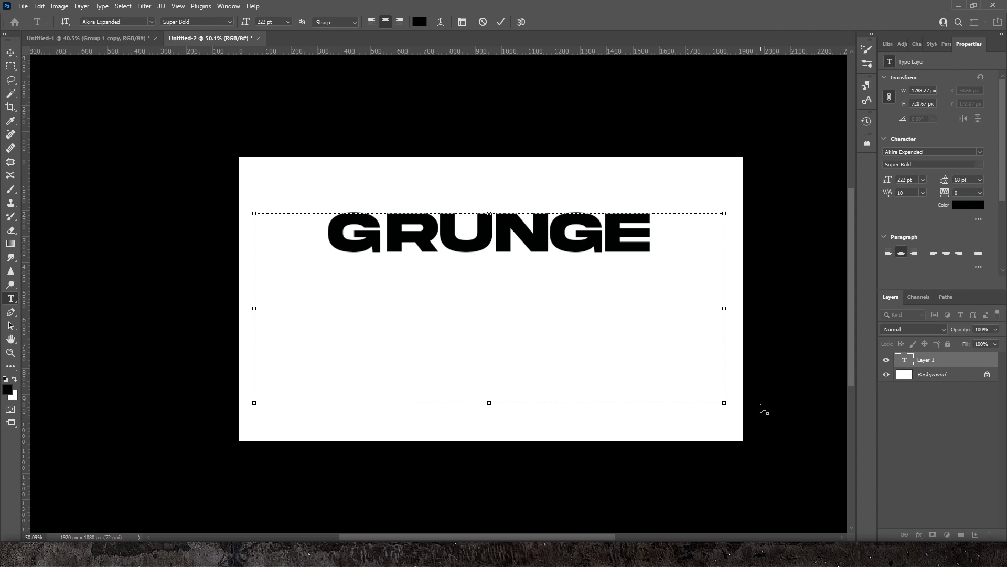
click(12, 53)
right_click(976, 359)
click(907, 231)
Move the rasterized GRUNGE text down to the vertical middle of the canvas.
key(ctrl+t)
drag(538, 226, 540, 291)
key(Return)
click(147, 6)
click(161, 17)
key(ctrl+z)
Stretch the arms of the final E outward with Liquify, widening the GRUNGE text to about 1293 px.
click(147, 6)
click(178, 104)
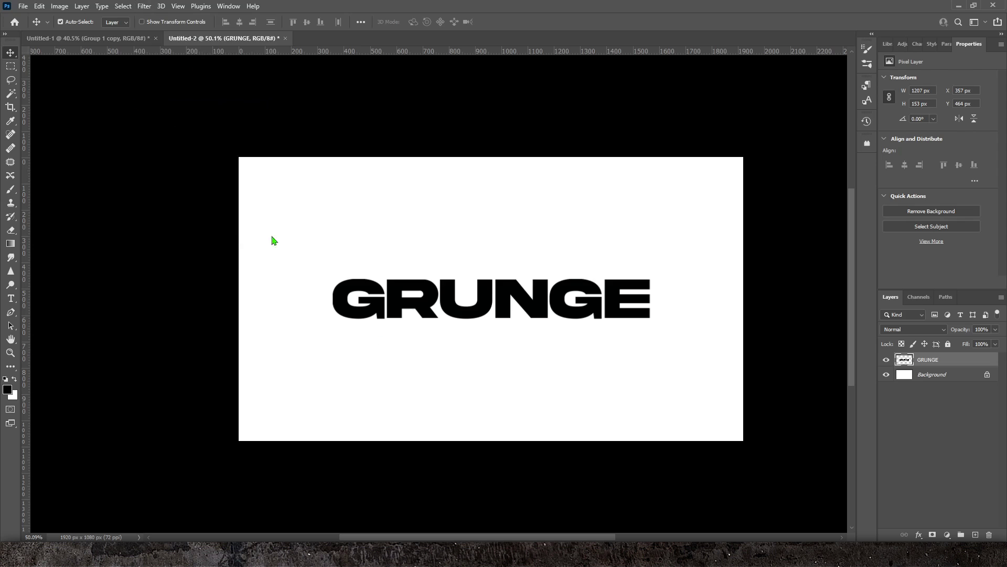
key(])
key(])
key([)
key([)
key([)
key([)
key([)
drag(614, 281, 711, 272)
key(])
key(])
key(])
key(])
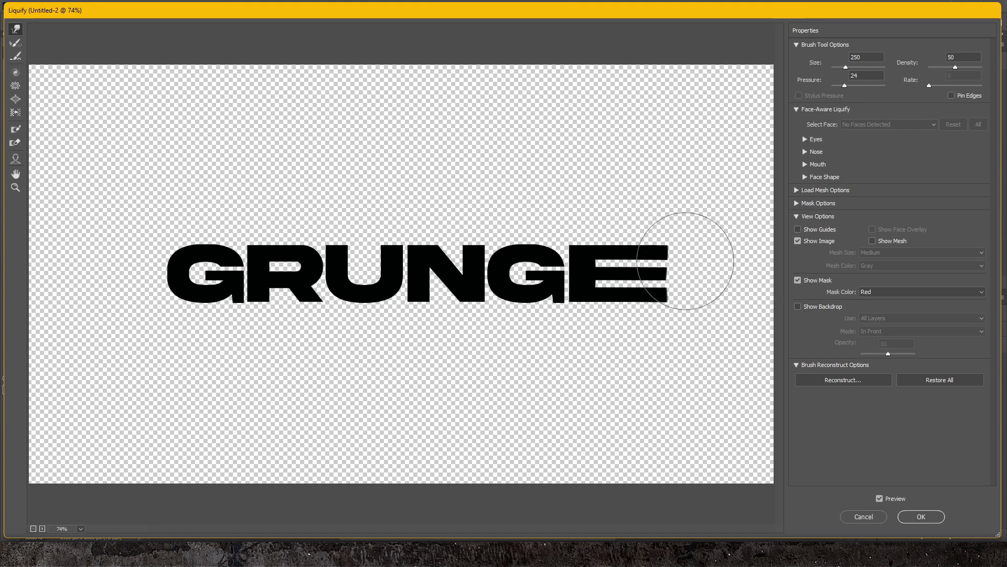
key(])
key(])
key(])
key(])
key(])
key(])
key(])
key(])
key(])
key(])
key(])
key(Return)
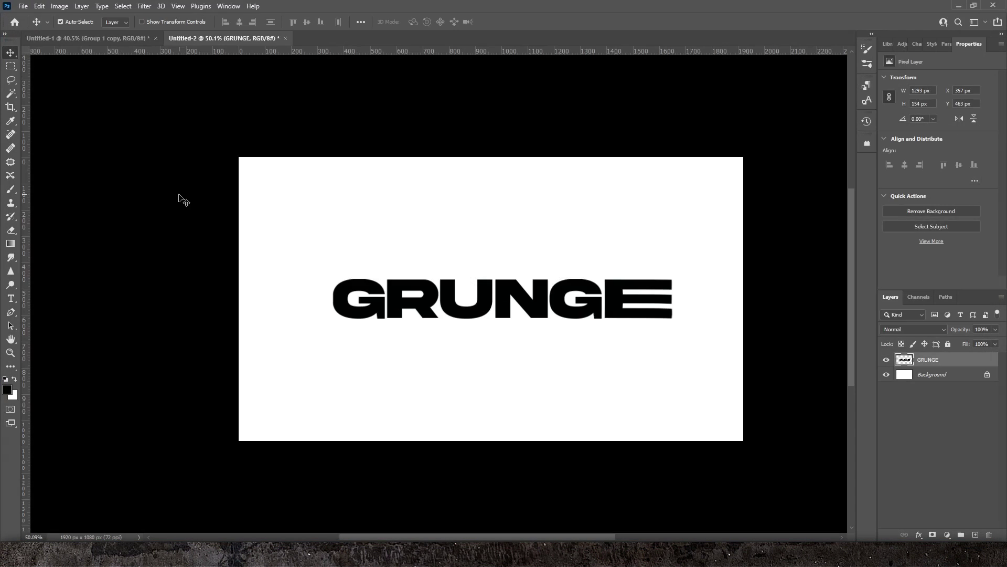
Shift the stretched GRUNGE text left to about X 314 px to center it on the canvas.
key(ctrl+t)
drag(428, 298, 417, 298)
key(Return)
Copy lassoed areas around the first and last letters of GRUNGE to a new layer and apply a 34.6 px Gaussian Blur.
key(l)
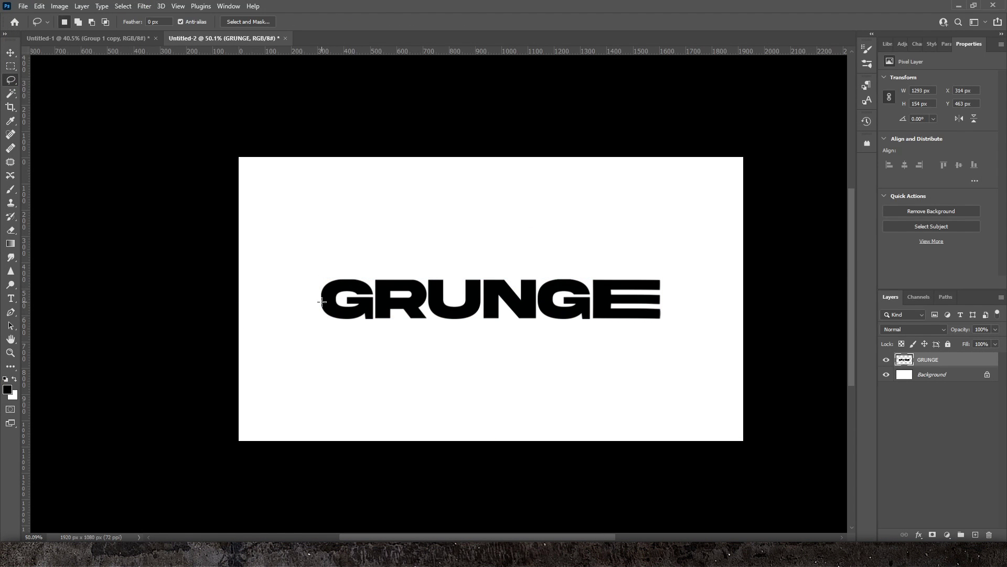
click(145, 6)
mouse_move(173, 149)
click(331, 182)
drag(79, 253, 75, 254)
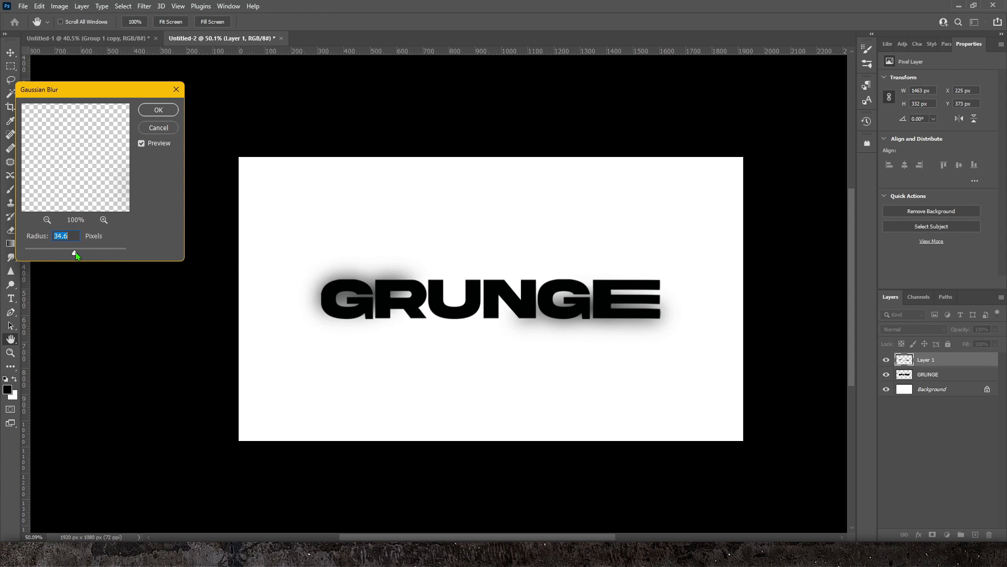
click(158, 110)
Merge the blurred copy with the GRUNGE layer and smudge the letter edges with an 800 px brush at 9% strength.
right_click(940, 360)
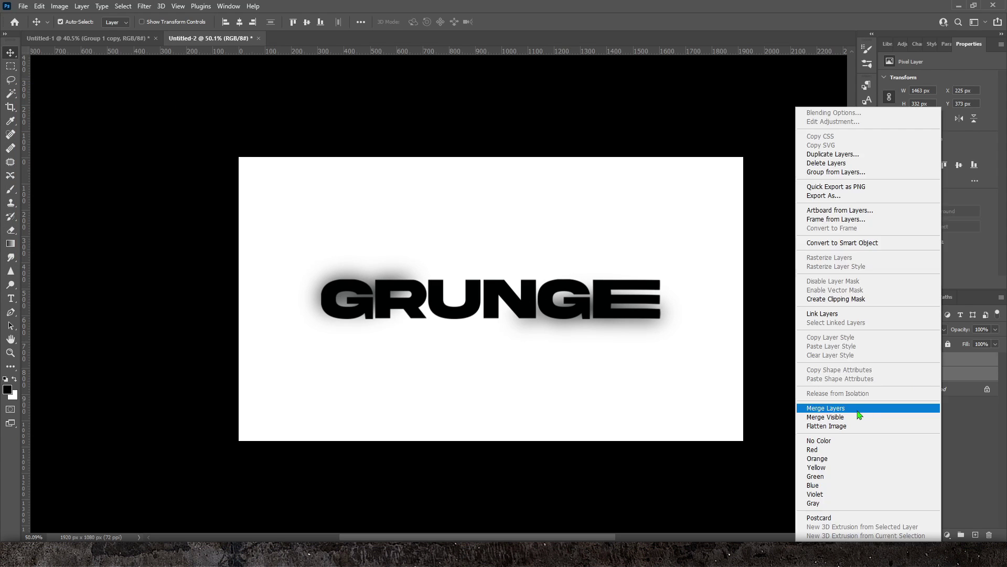
click(839, 410)
click(10, 257)
mouse_move(346, 266)
mouse_down()
mouse_move(477, 291)
mouse_move(531, 329)
mouse_move(638, 267)
mouse_up()
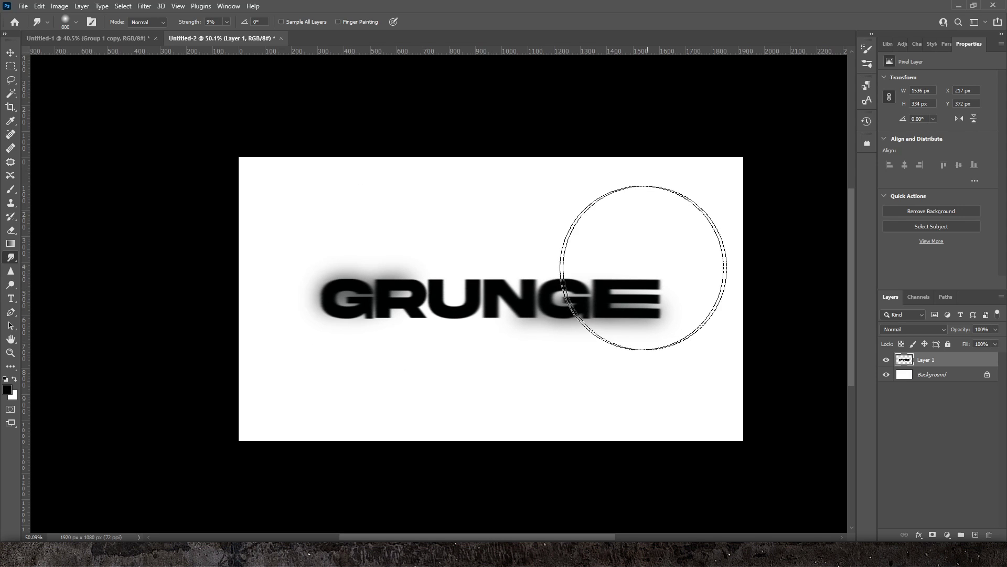
mouse_move(283, 293)
mouse_down()
mouse_move(259, 315)
mouse_move(236, 317)
mouse_move(247, 310)
mouse_up()
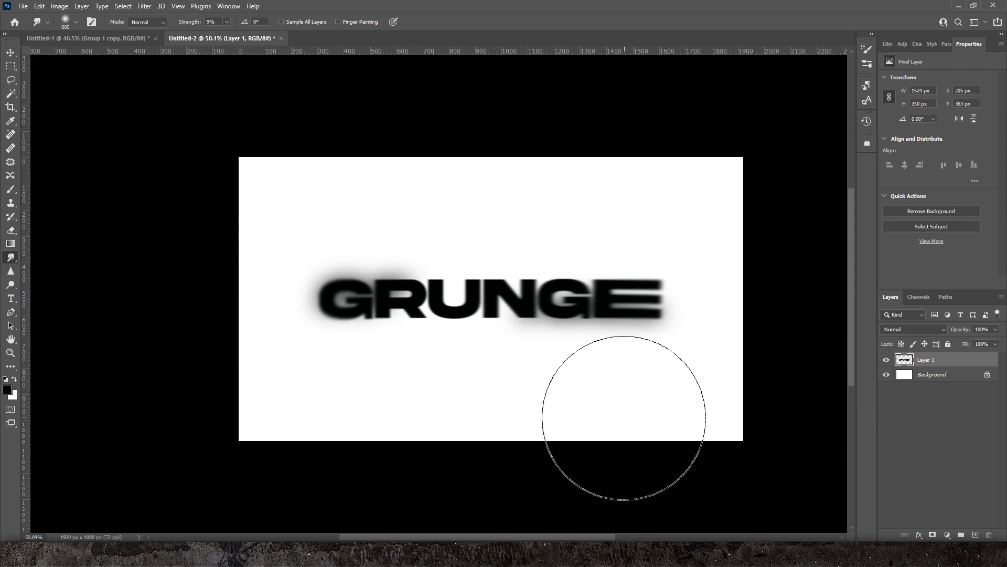
Give the merged text a white Color Overlay and a black Drop Shadow 49 px in size, and duplicate the styled layer.
double_click(972, 362)
click(38, 155)
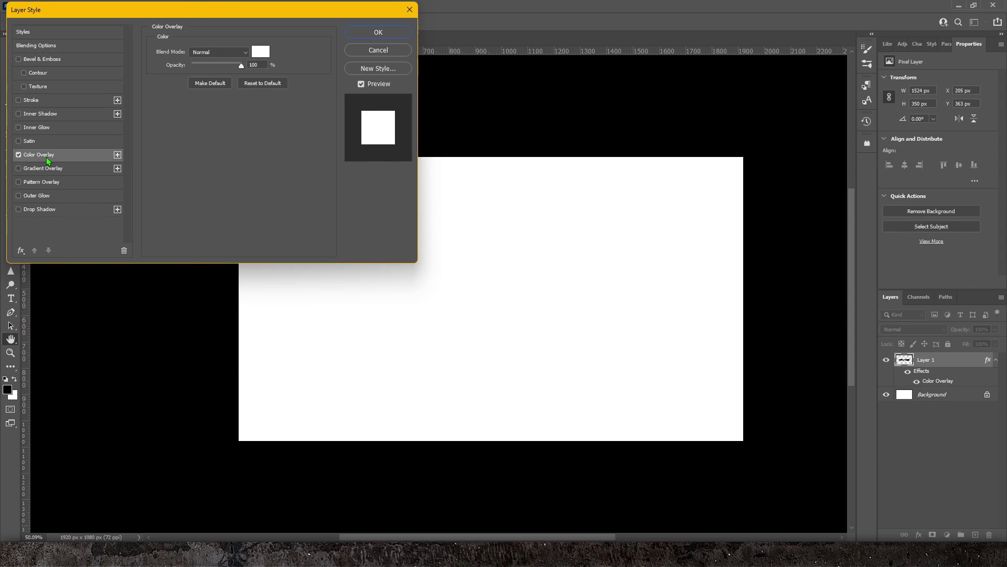
click(53, 210)
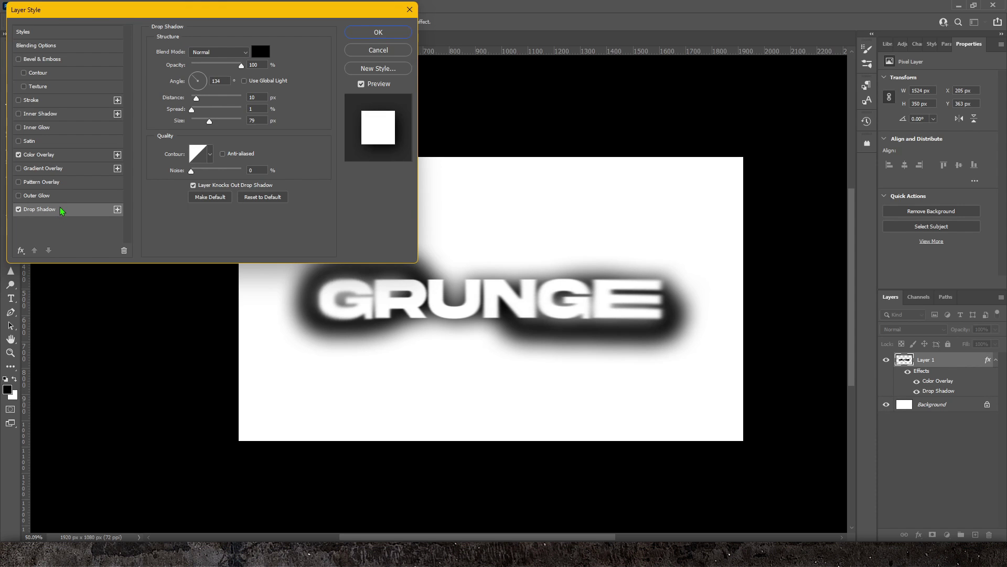
drag(213, 127, 206, 123)
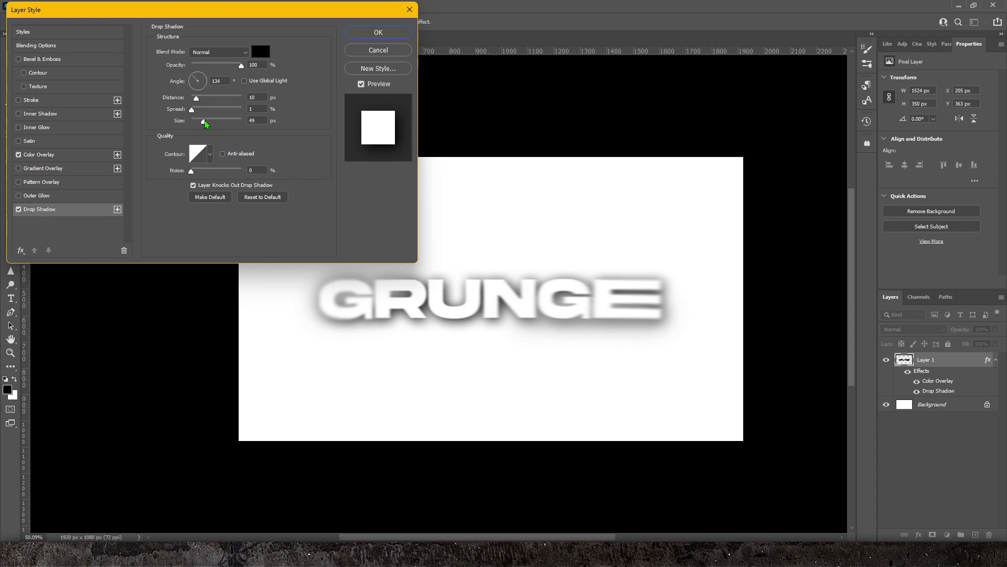
key(Return)
key(v)
key(ctrl+j)
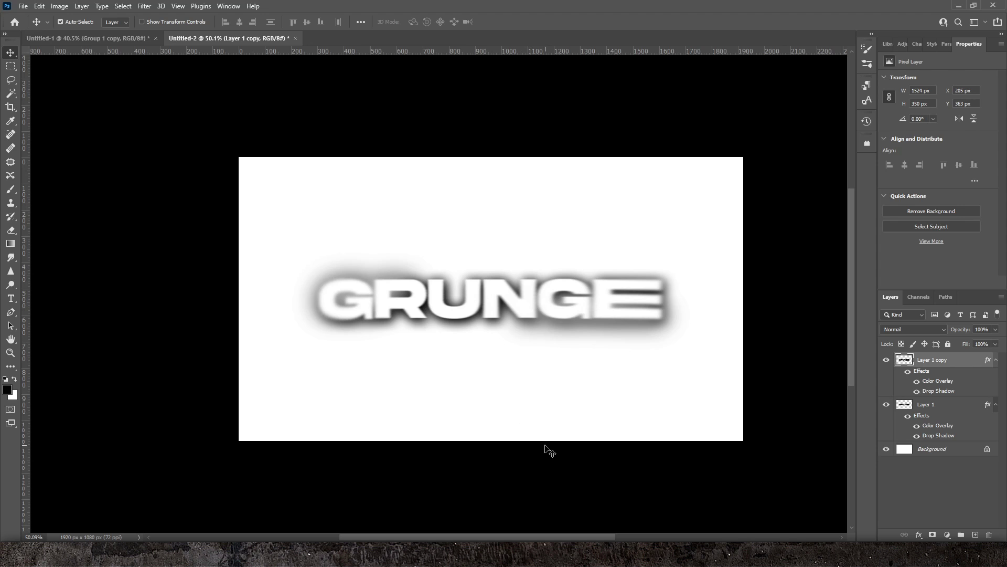
Place the pale concrete texture image and scale it to about 1920 by 1280 px to cover the canvas.
click(597, 554)
drag(335, 262, 140, 302)
key(Return)
drag(930, 362, 953, 454)
key(ctrl+t)
drag(707, 300, 746, 303)
key(Return)
Move the concrete texture to the top of the layer stack and rasterize its layer.
drag(935, 444, 939, 357)
right_click(970, 360)
click(879, 282)
Try different blend modes on the concrete texture layer and set it to Divide.
click(913, 329)
click(904, 320)
key(Down)
key(Down)
key(Down)
key(Down)
key(Down)
key(Down)
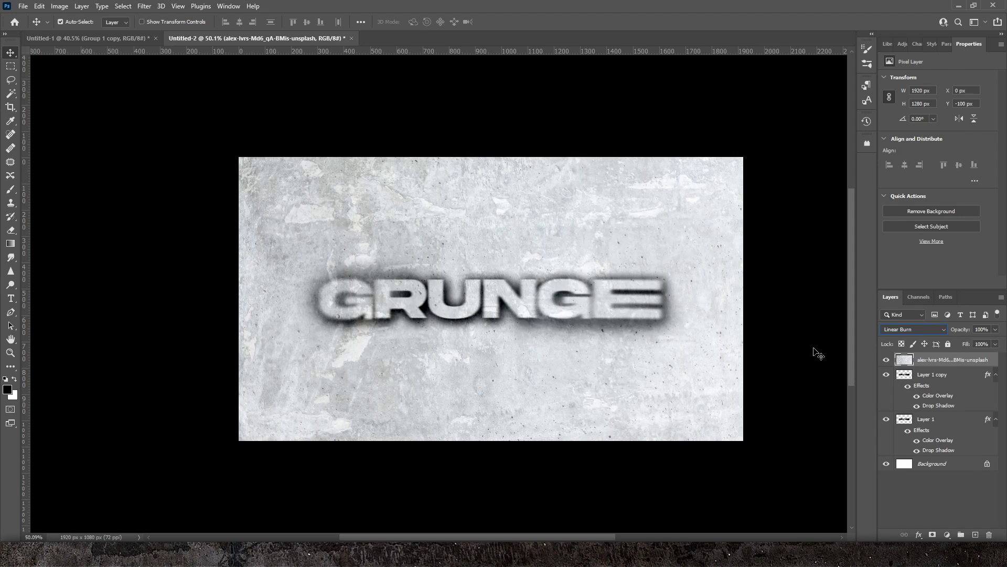
key(Down)
key(Down)
key(Down)
key(Down)
key(Down)
key(Down)
key(Down)
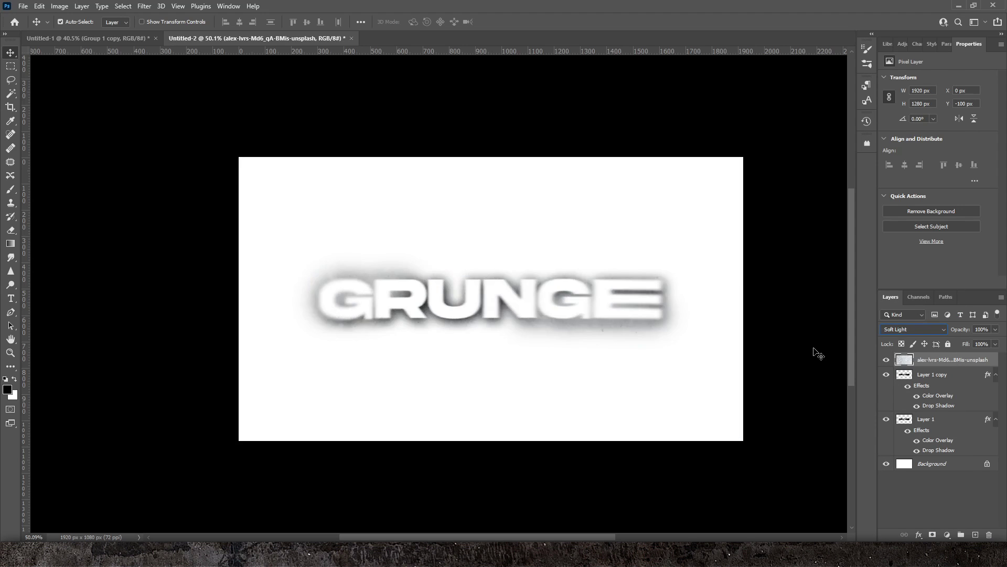
key(Down)
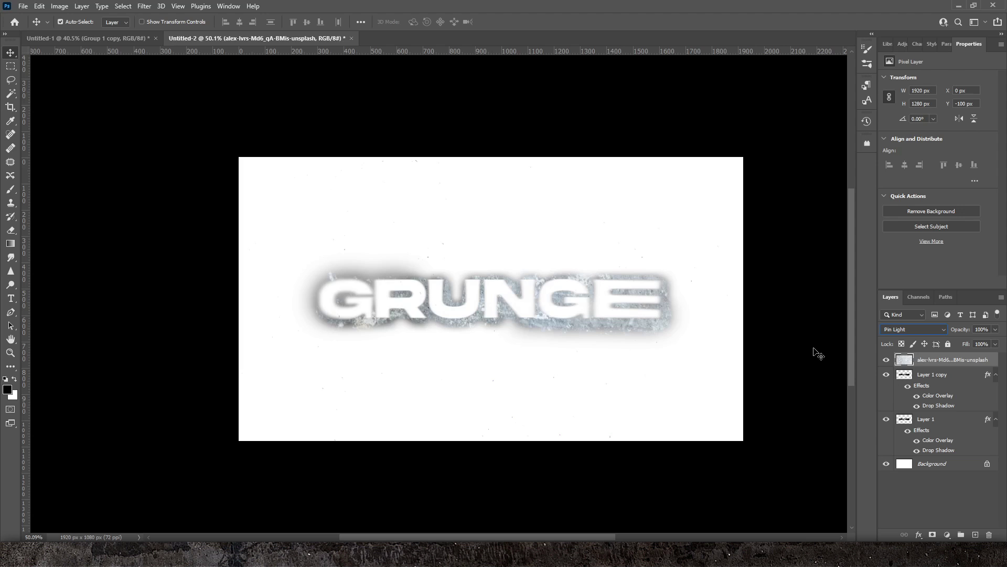
key(Down)
key(Down)
key(Down)
key(Down)
key(Down)
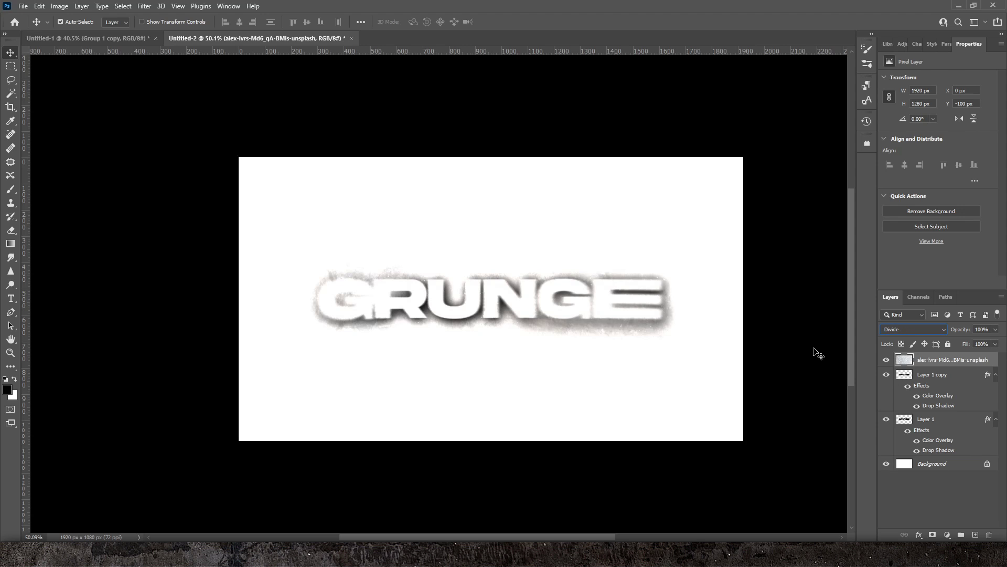
Add a Curves adjustment with a shadow point at input 75, output 19 and a highlight point at input 194, output 197.
click(902, 44)
click(934, 68)
drag(924, 171, 936, 175)
mouse_move(967, 130)
mouse_down()
mouse_move(976, 157)
mouse_move(973, 145)
mouse_up()
drag(927, 172, 932, 180)
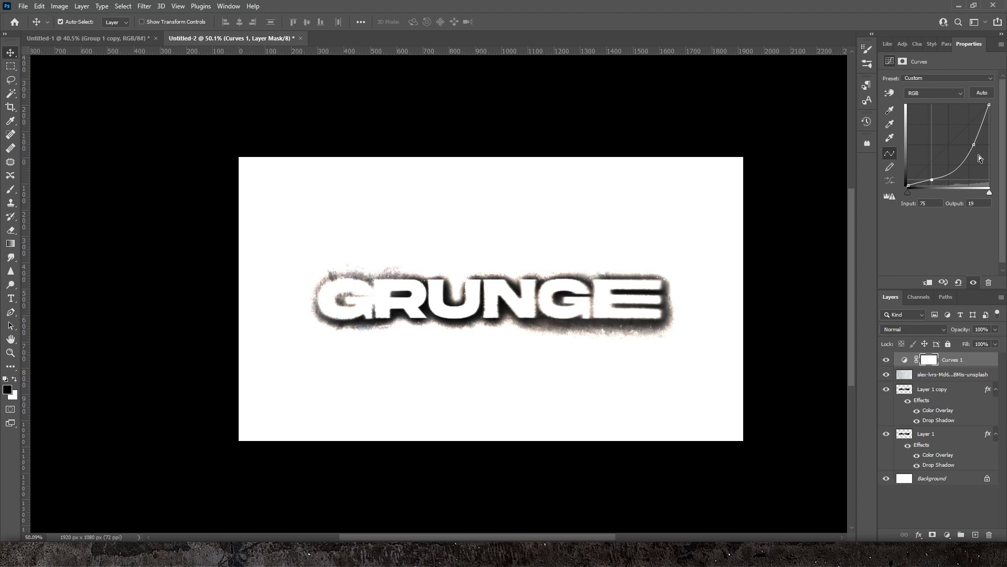
drag(974, 141, 971, 123)
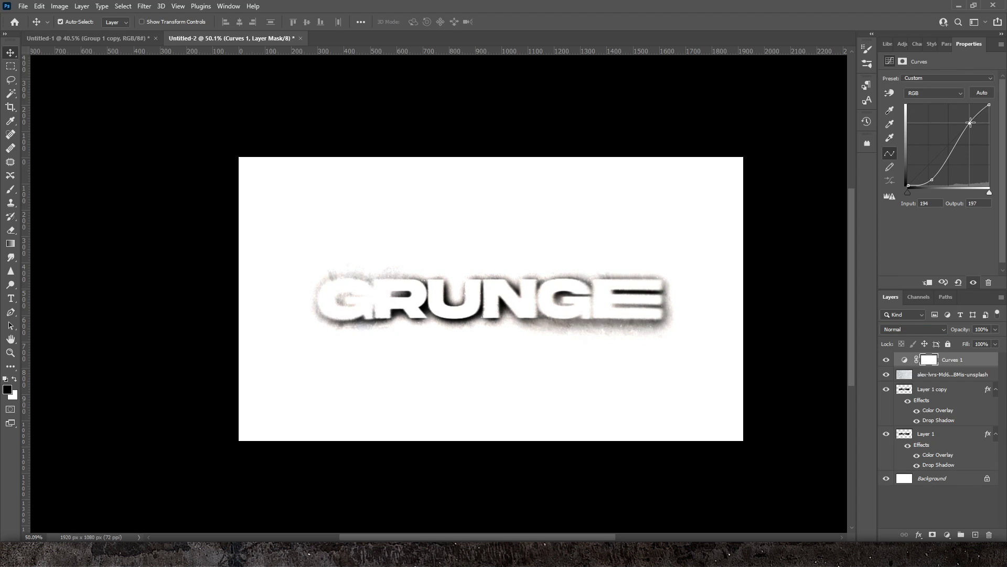
Unlock the background and merge a duplicate of the whole layer stack into one layer at the top.
click(987, 479)
shift+click(958, 361)
key(ctrl+j)
right_click(963, 361)
click(854, 409)
Try inverting the colors of the merged copy.
click(59, 6)
mouse_move(85, 35)
click(189, 154)
key(ctrl+i)
Place the BLACK 2 dark grunge texture and scale it to about 1964 by 1224 px to cover the canvas.
key(alt+Tab)
drag(662, 285, 659, 297)
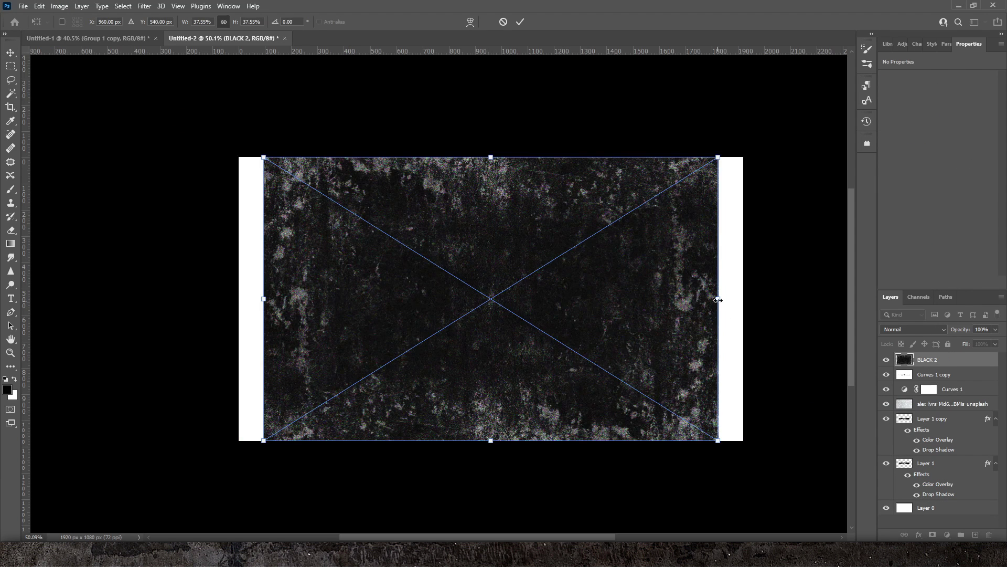
drag(717, 299, 749, 298)
key(Return)
Set the BLACK 2 texture layer to Difference blend mode at 26% opacity.
click(914, 329)
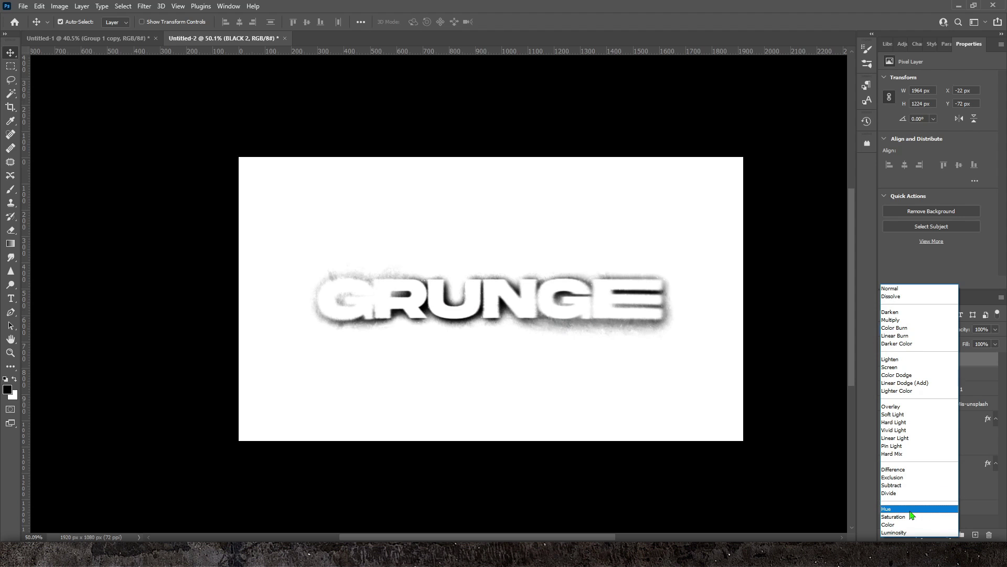
click(893, 469)
click(996, 329)
drag(970, 341, 961, 342)
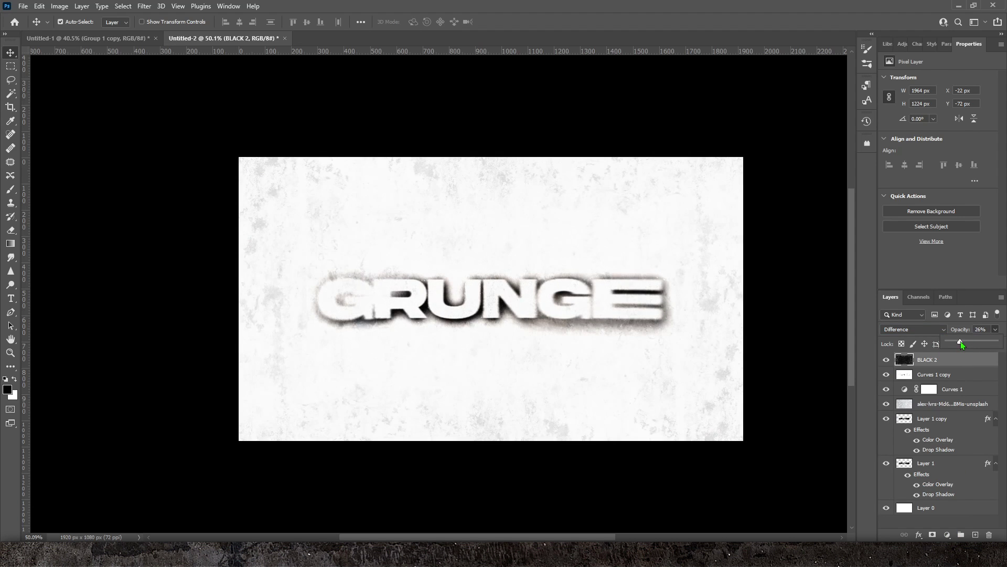
Duplicate the BLACK 2 texture layer and resize the copy to about 1920 by 1196 px.
key(ctrl+j)
key(ctrl+t)
mouse_move(748, 299)
mouse_down()
mouse_move(798, 292)
mouse_move(749, 292)
mouse_up()
key(Return)
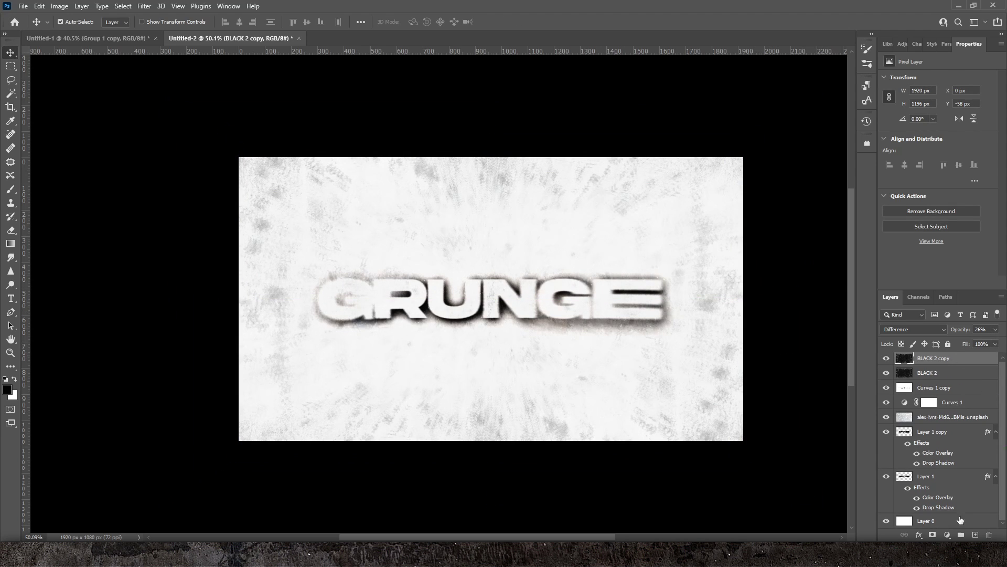
Group all layers and flatten a duplicate of the group into a single layer above it.
shift+click(960, 521)
key(ctrl+g)
key(ctrl+j)
key(ctrl+e)
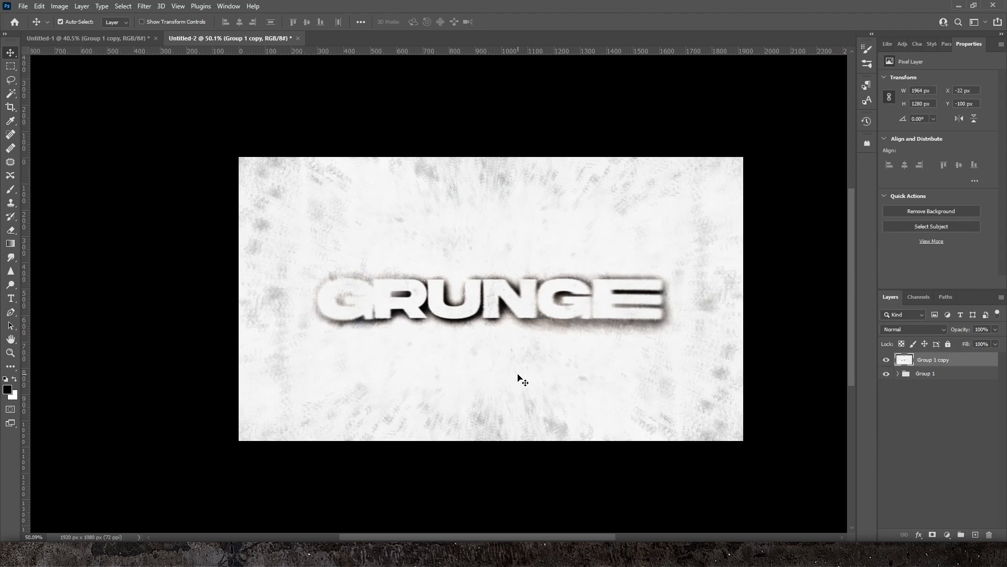
Apply the Grain filter to the flattened layer with intensity 42, contrast 50 and the Regular grain type.
click(150, 9)
click(158, 48)
drag(905, 94, 929, 116)
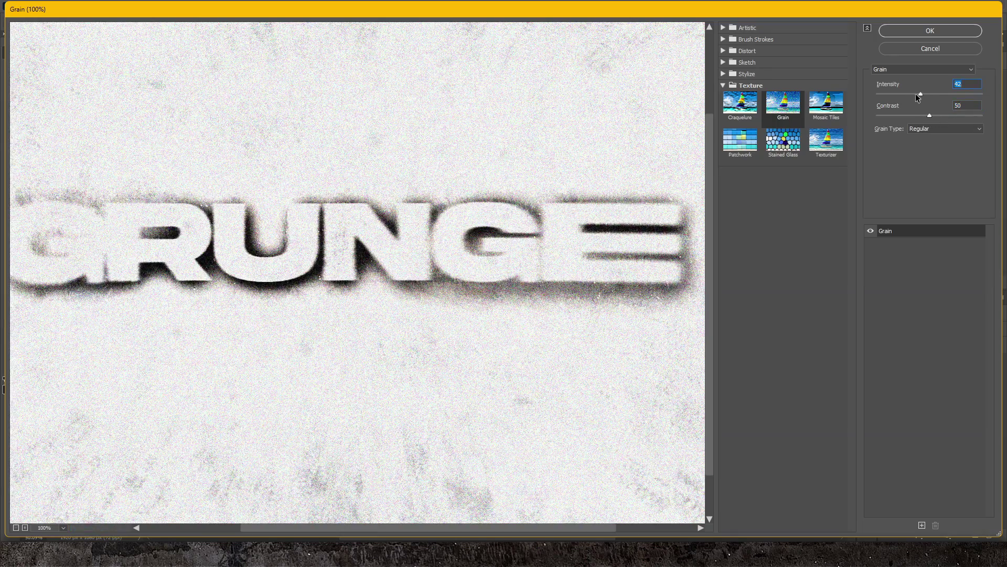
click(929, 30)
Try reducing the saturation with a Hue/Saturation adjustment layer above the flattened layer, and delete that adjustment layer.
click(902, 44)
click(900, 82)
drag(916, 138, 925, 136)
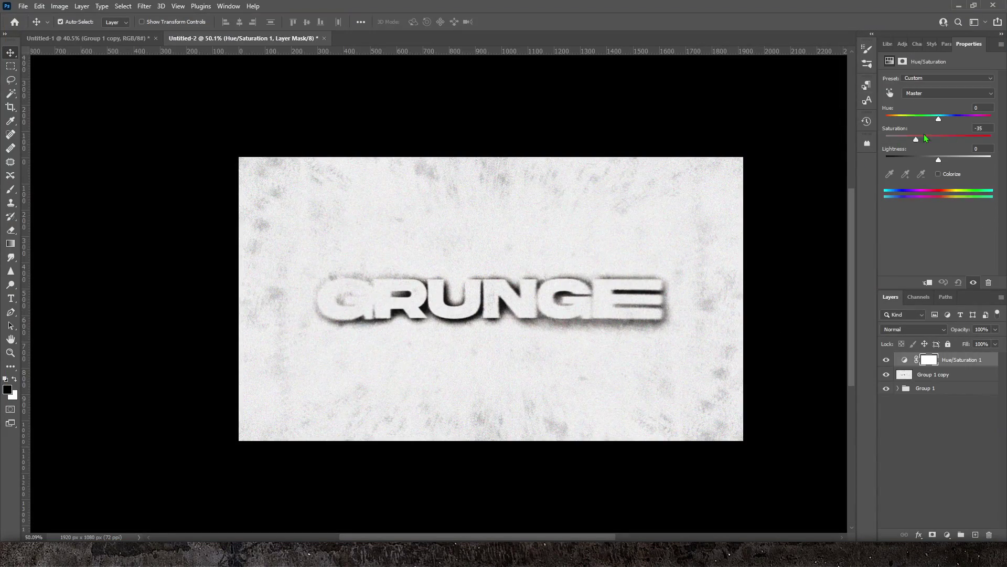
key(Delete)
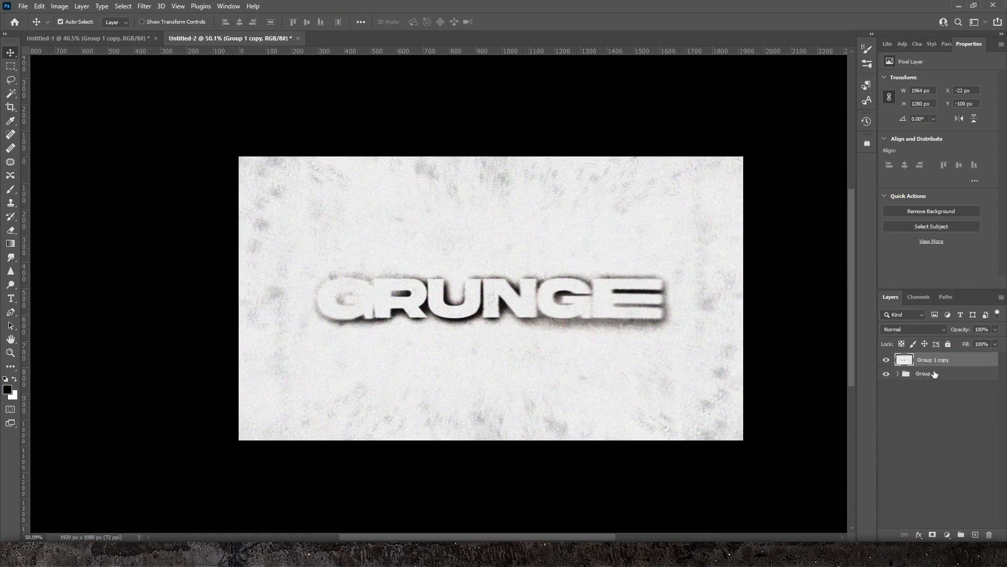
shift+click(958, 379)
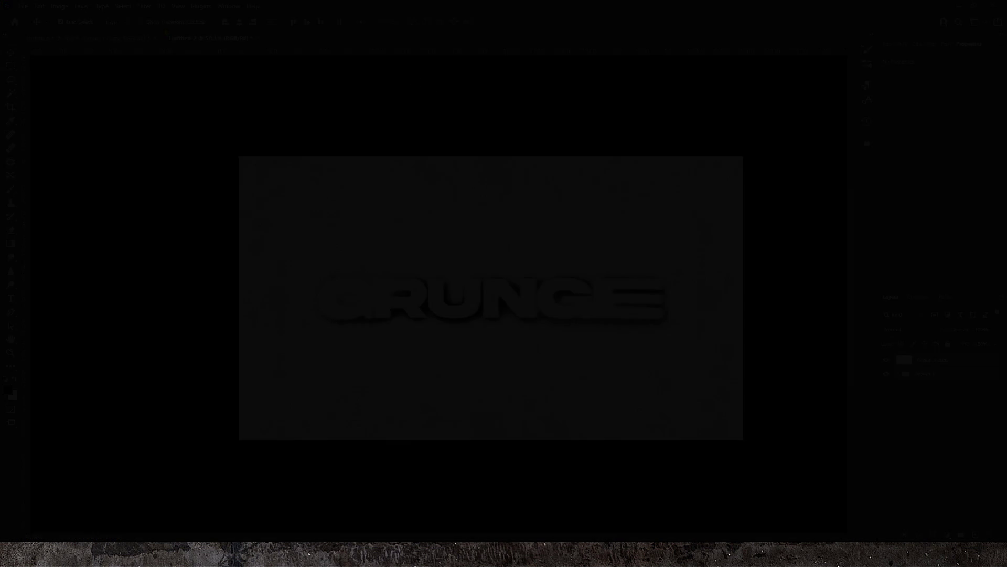